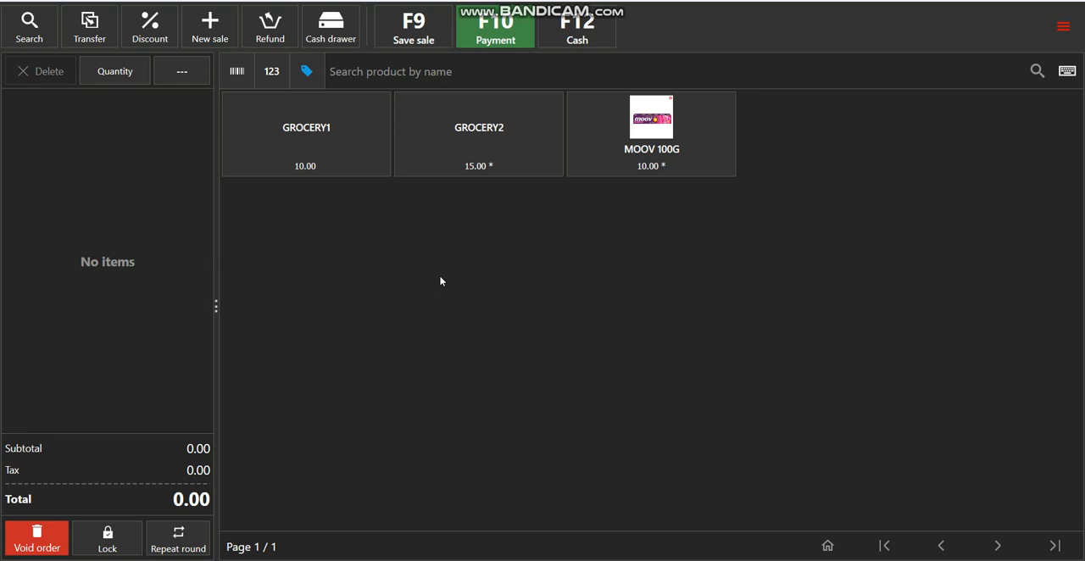
Search products by name for "gro", then switch through barcode and code search and return to searching by name
text(gro)
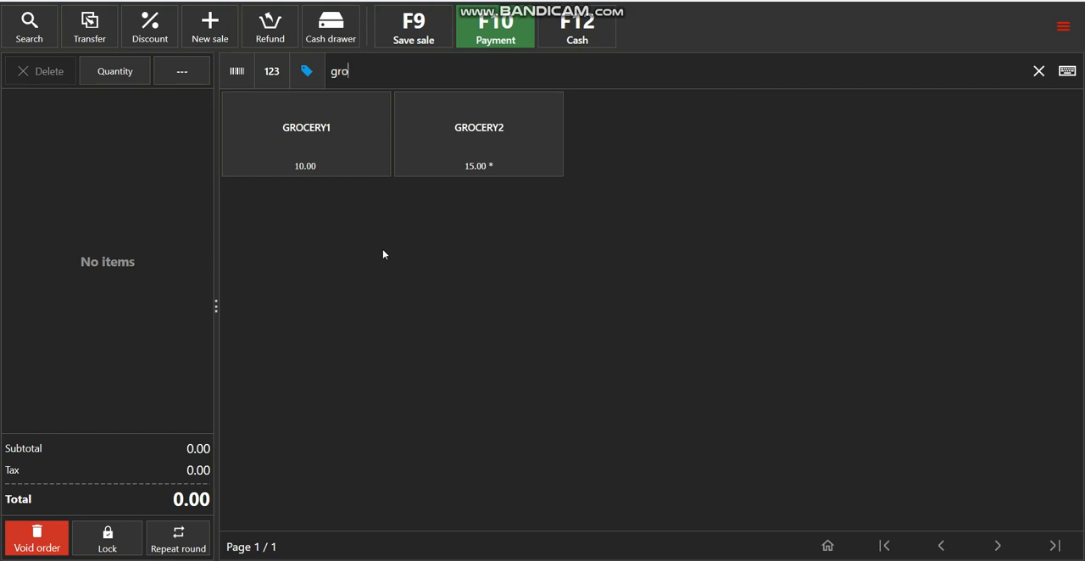
click(237, 76)
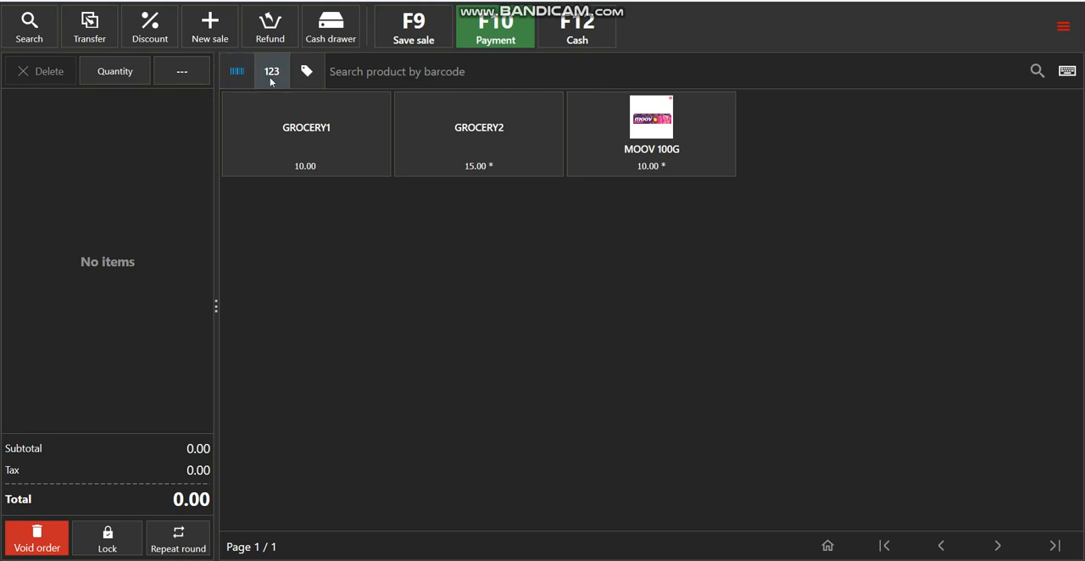
click(272, 81)
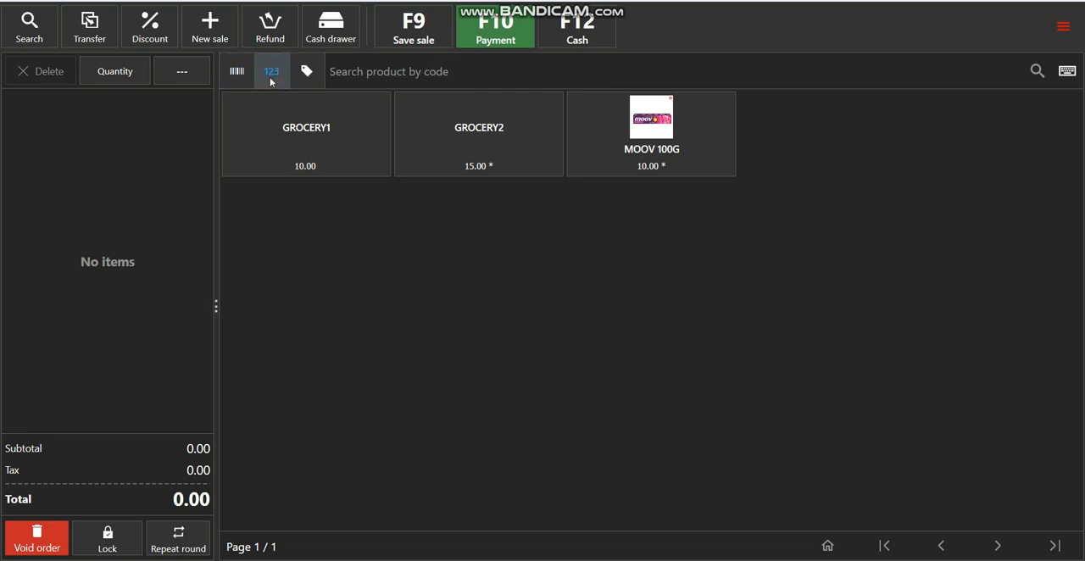
click(316, 76)
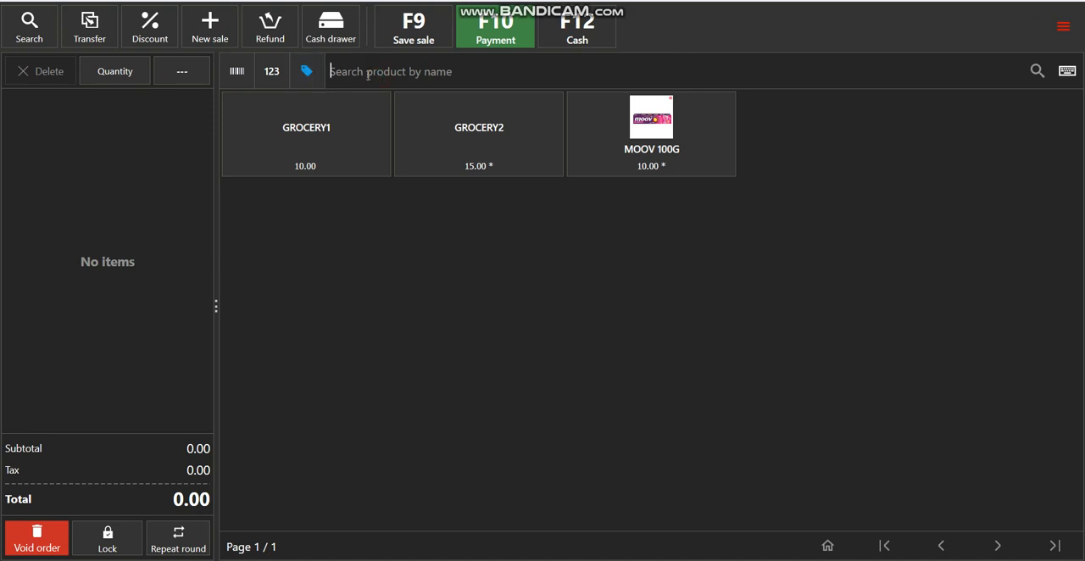
Search products for "gro" and add GROCERY1, GROCERY2 priced at 12.5, and another GROCERY2 priced at 15 to the order
text(gro)
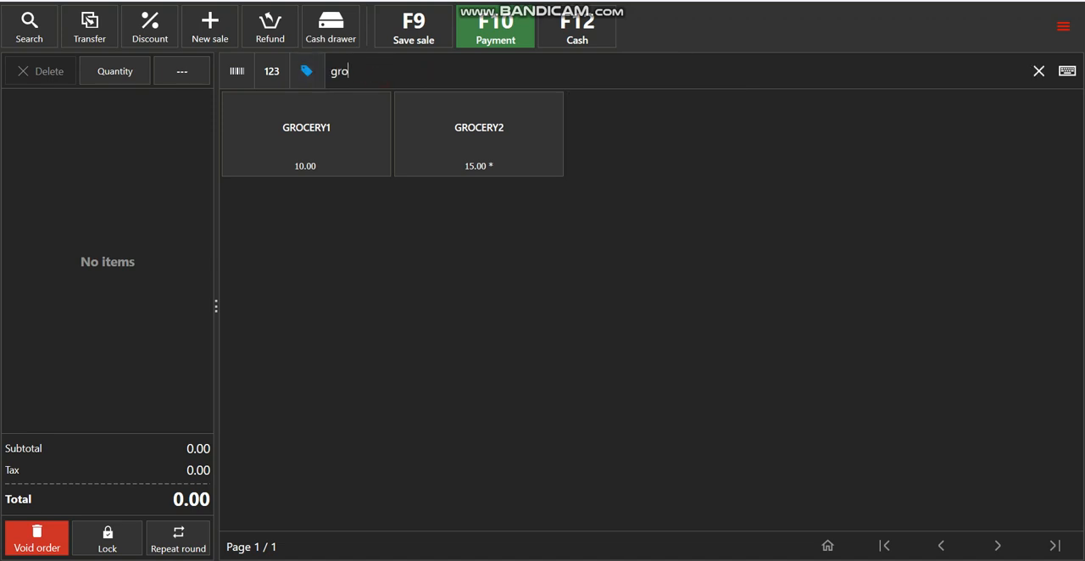
click(316, 136)
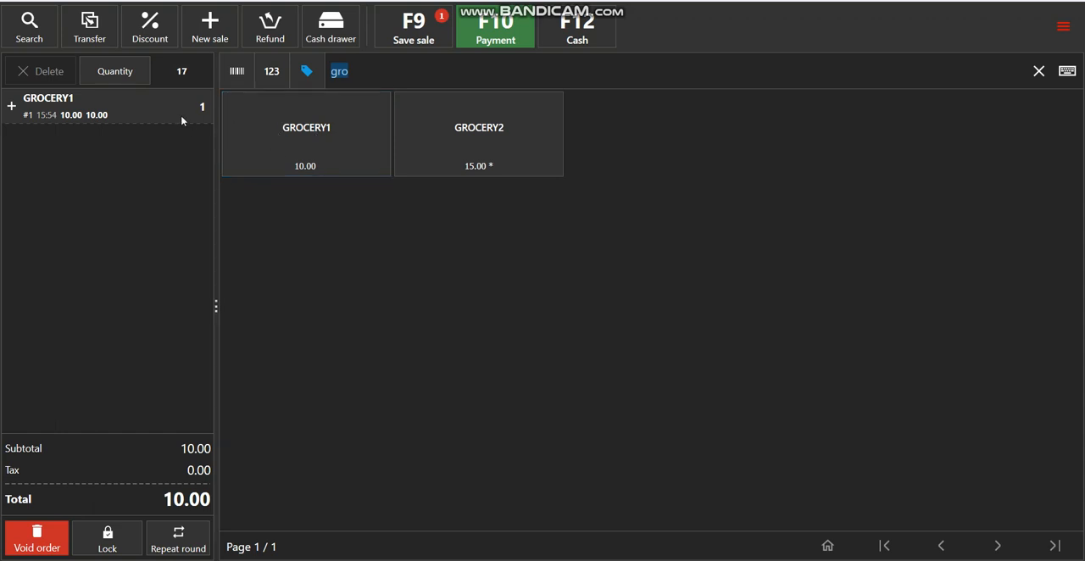
click(424, 160)
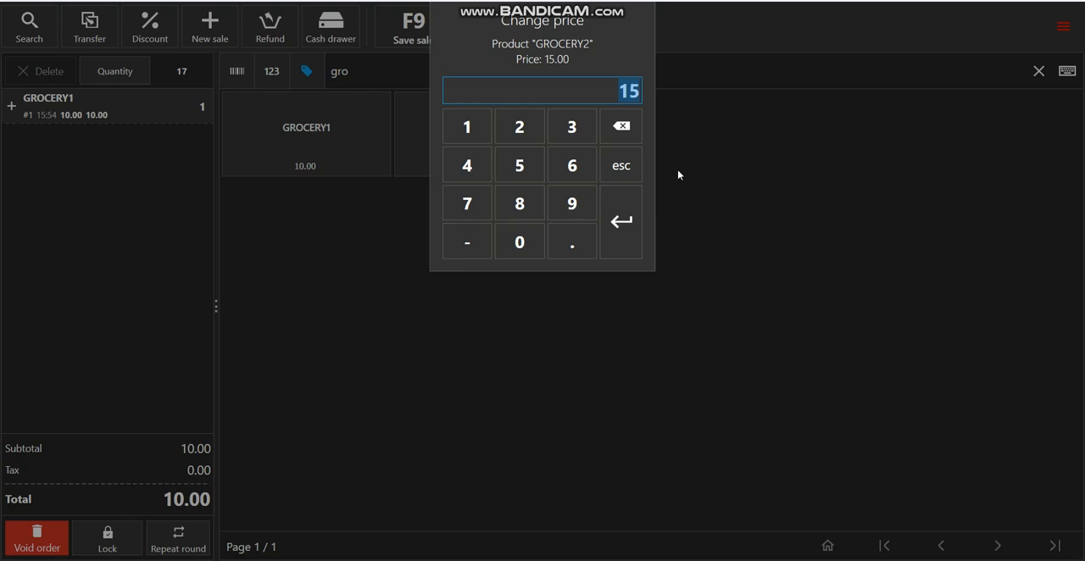
text(12.5)
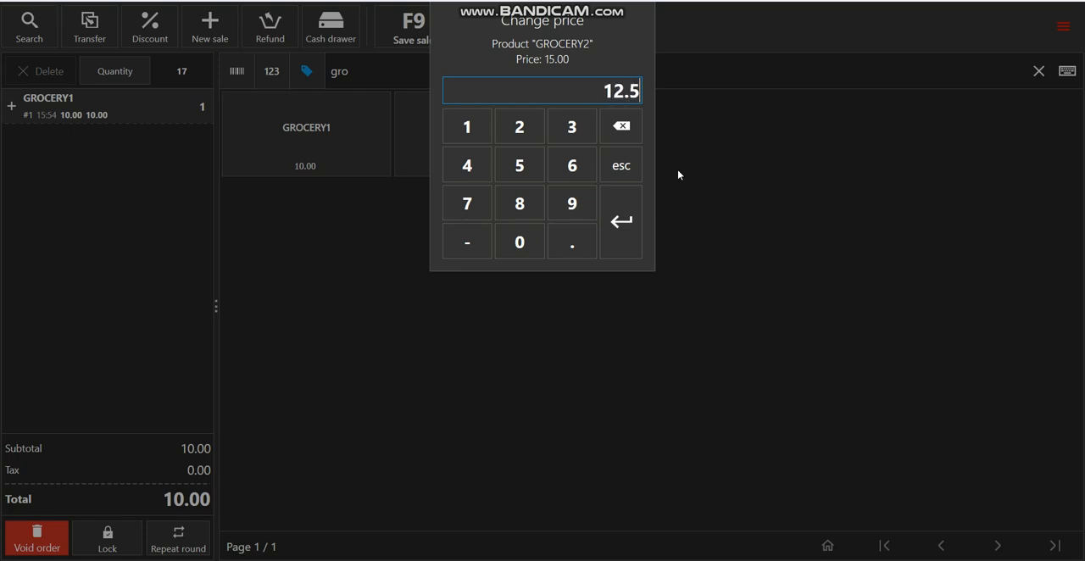
click(627, 229)
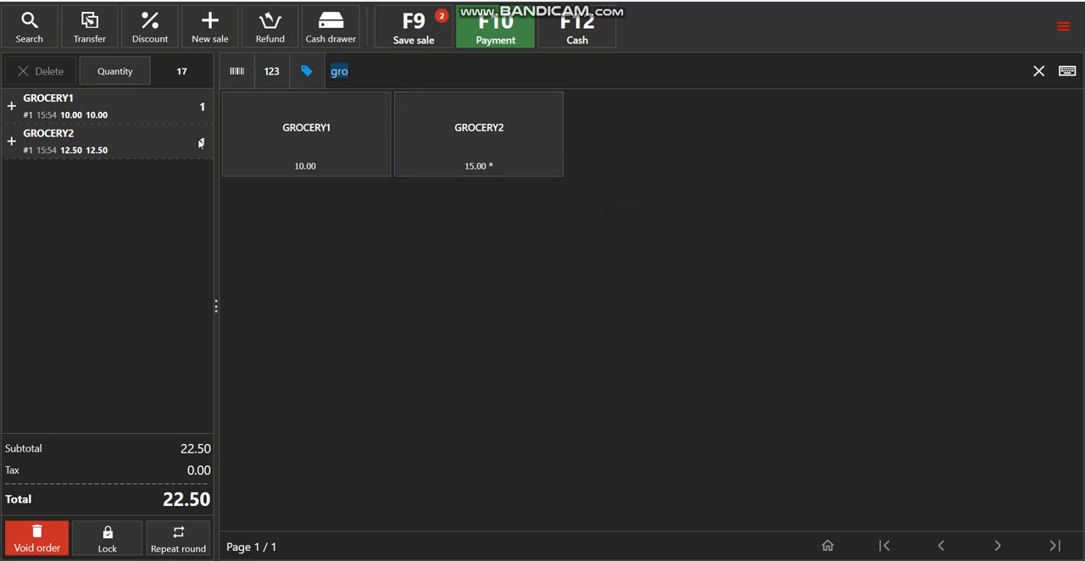
click(443, 161)
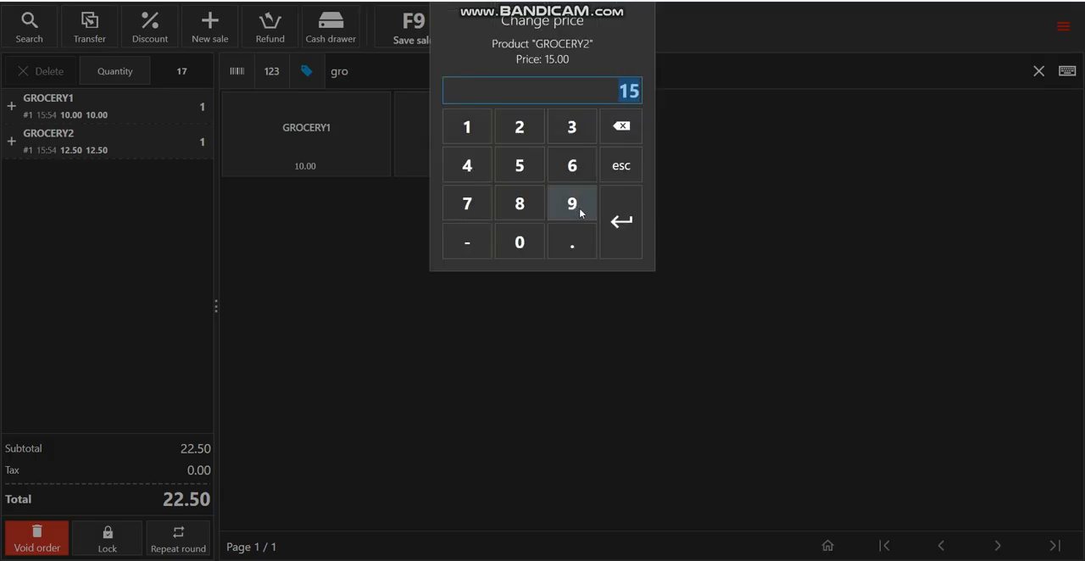
click(624, 242)
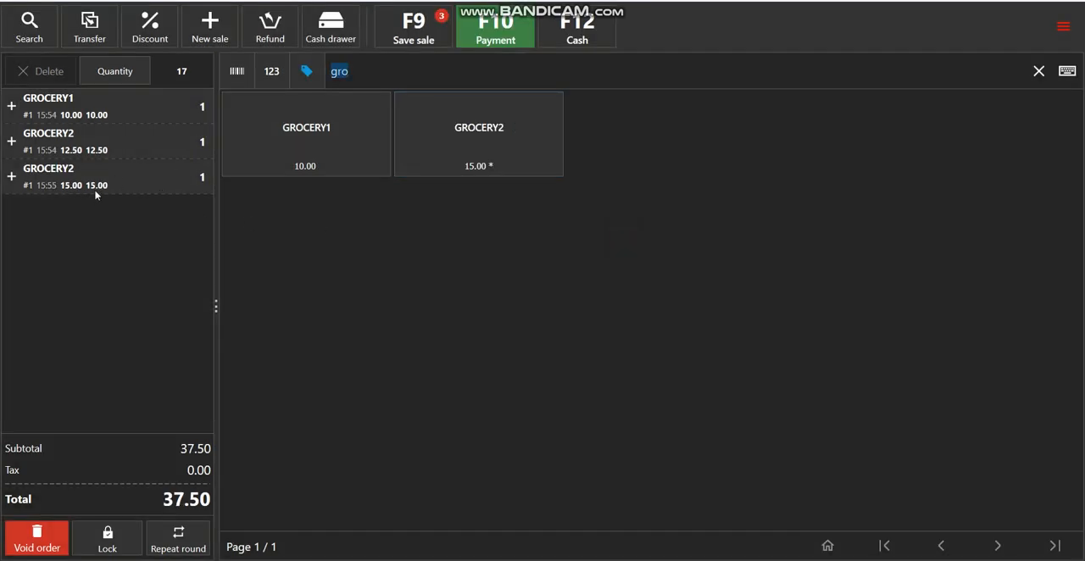
Check the three order lines one by one and save the sale
click(97, 194)
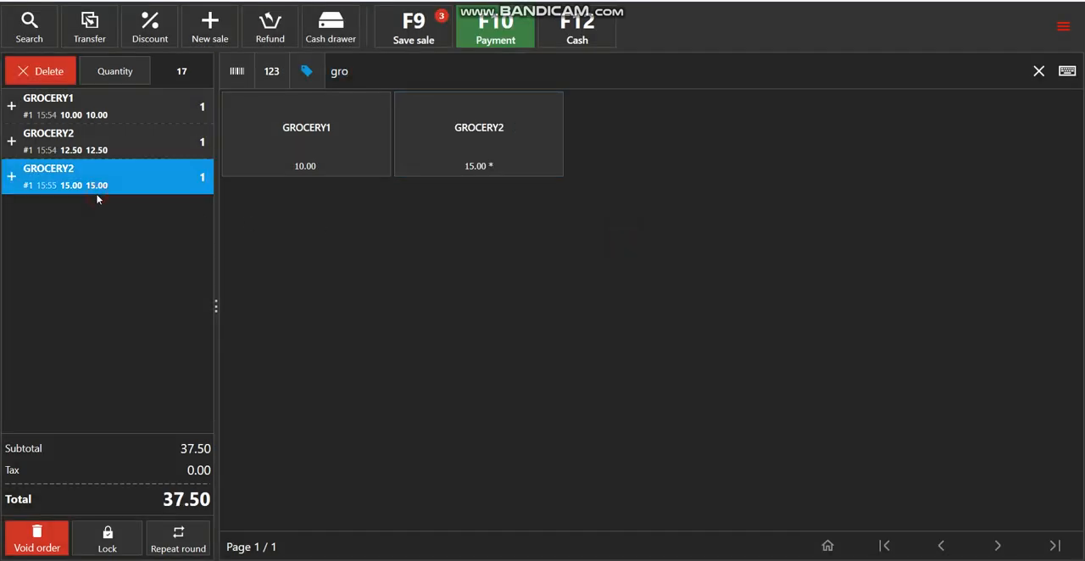
click(123, 149)
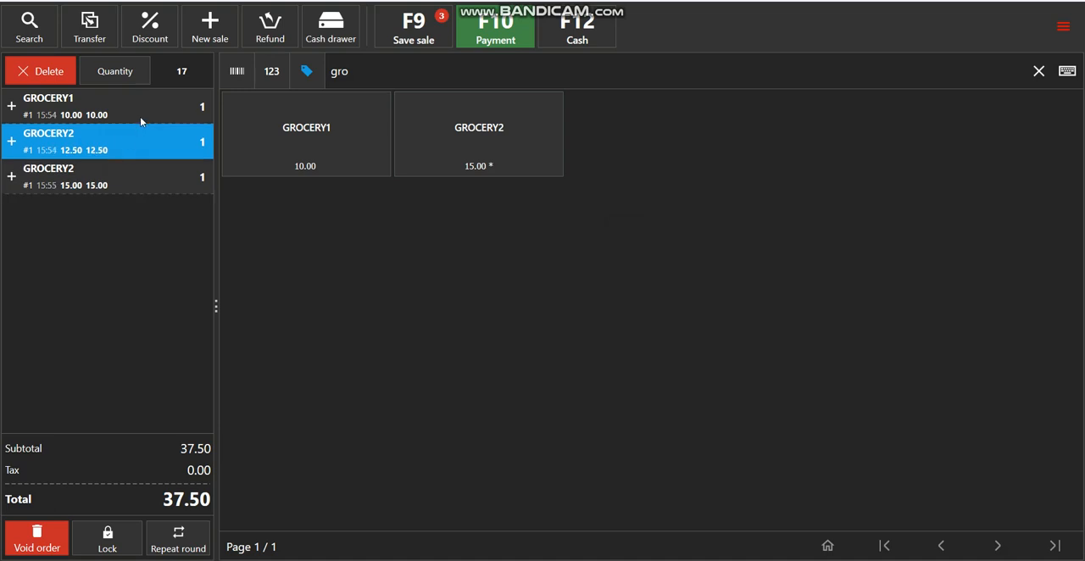
click(143, 120)
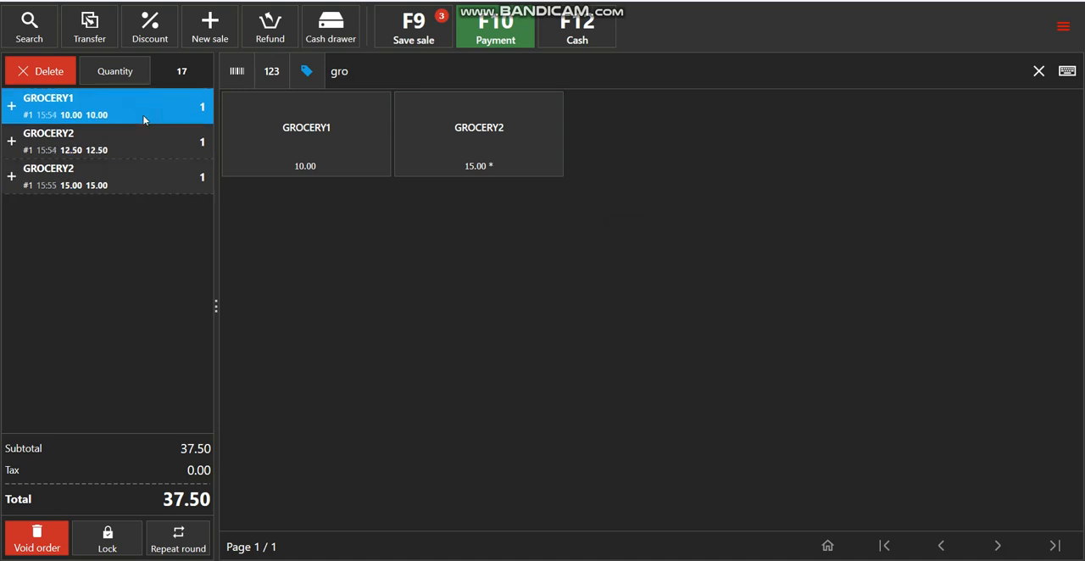
click(134, 158)
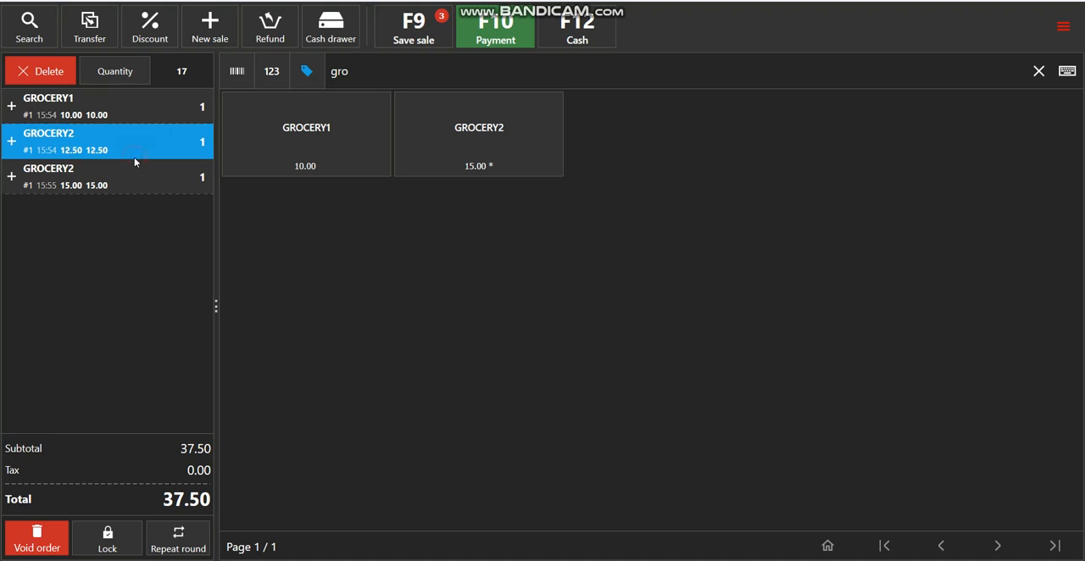
click(136, 176)
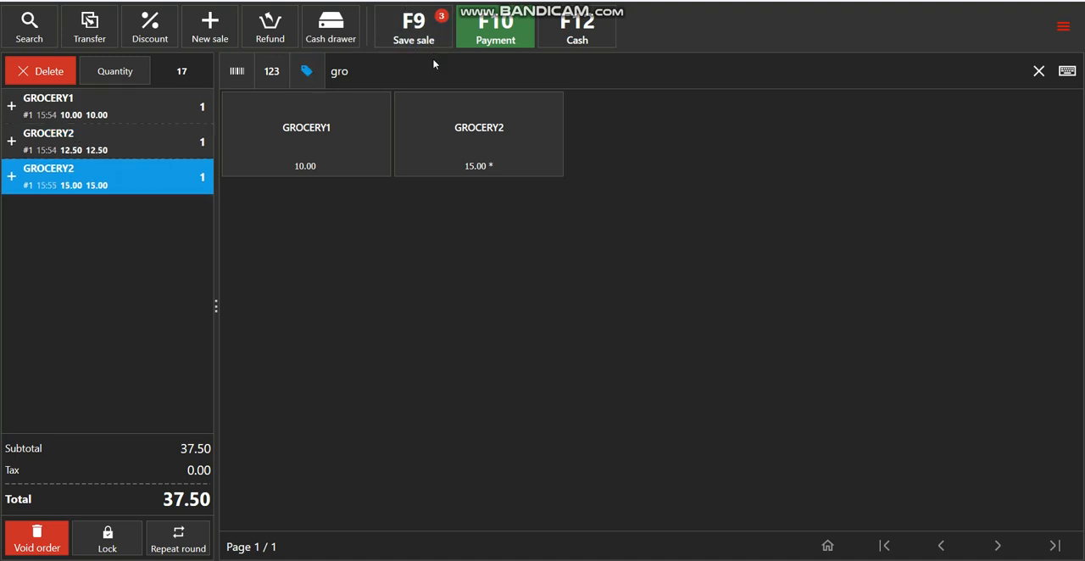
click(416, 21)
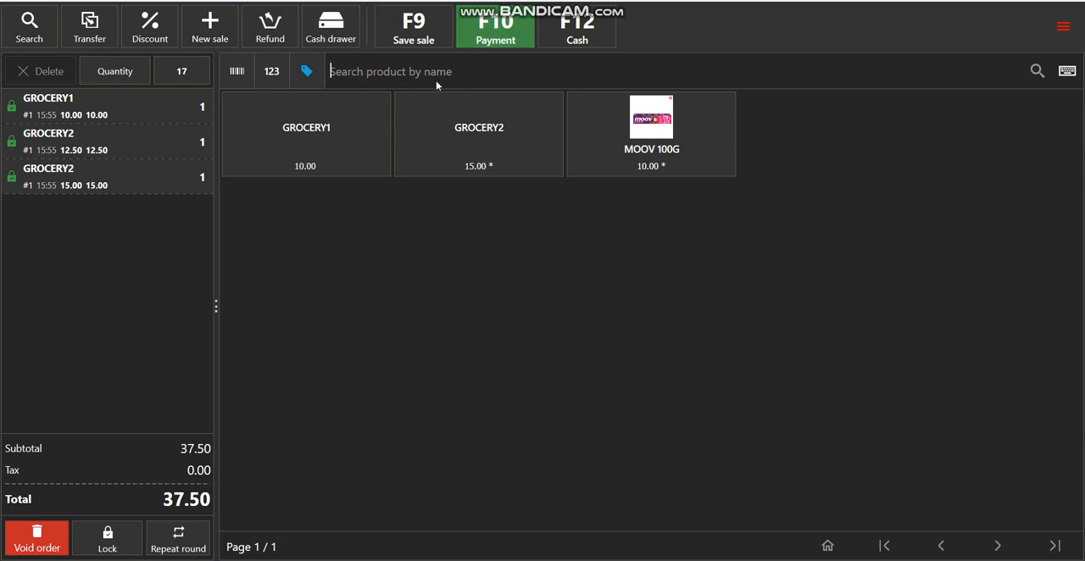
Open payment for the saved order, set the paid amount to 50, and settle it as Cash
click(514, 42)
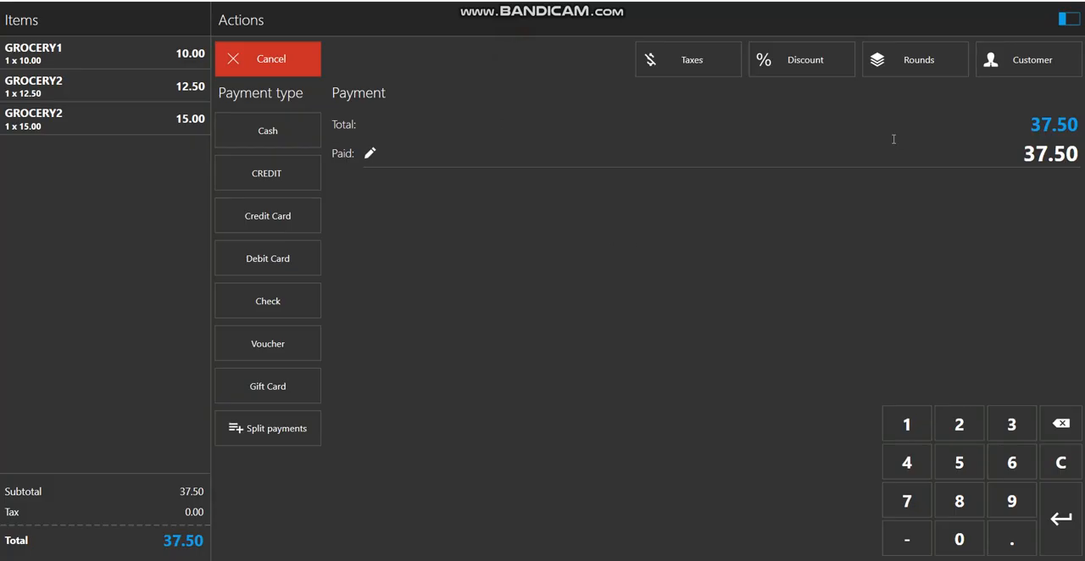
click(859, 154)
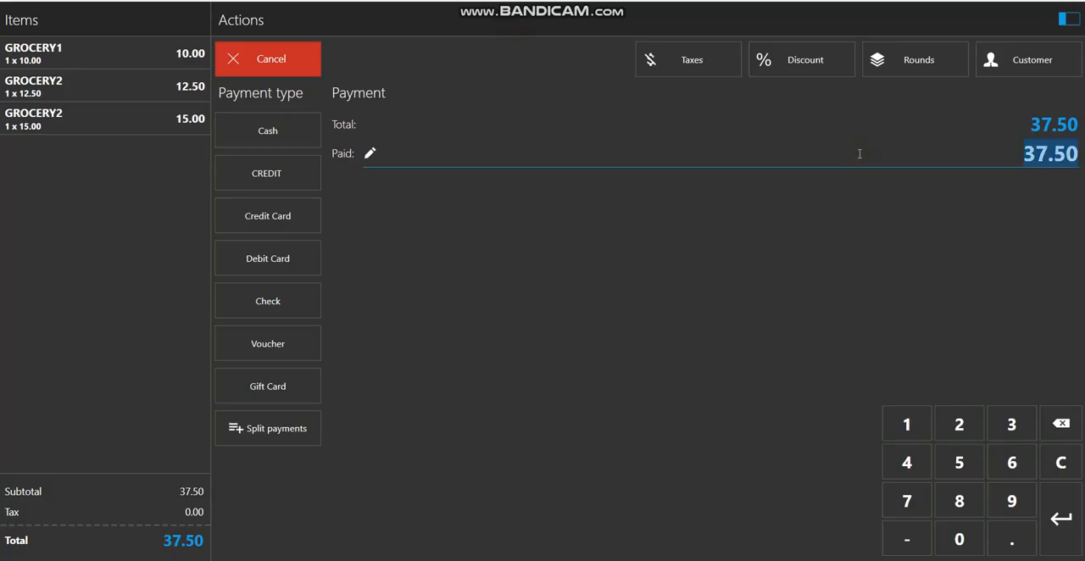
text(50)
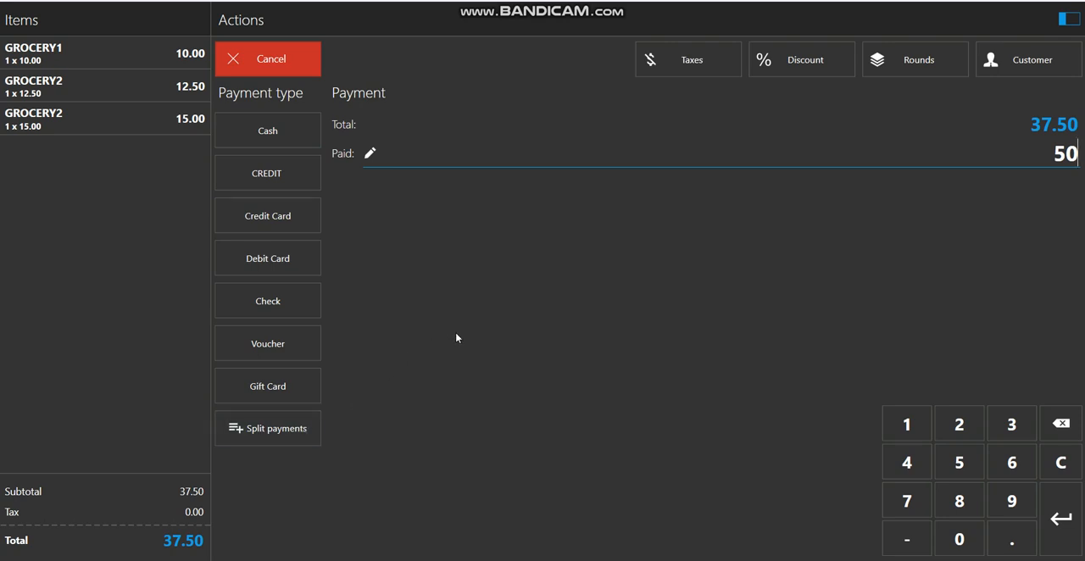
click(305, 138)
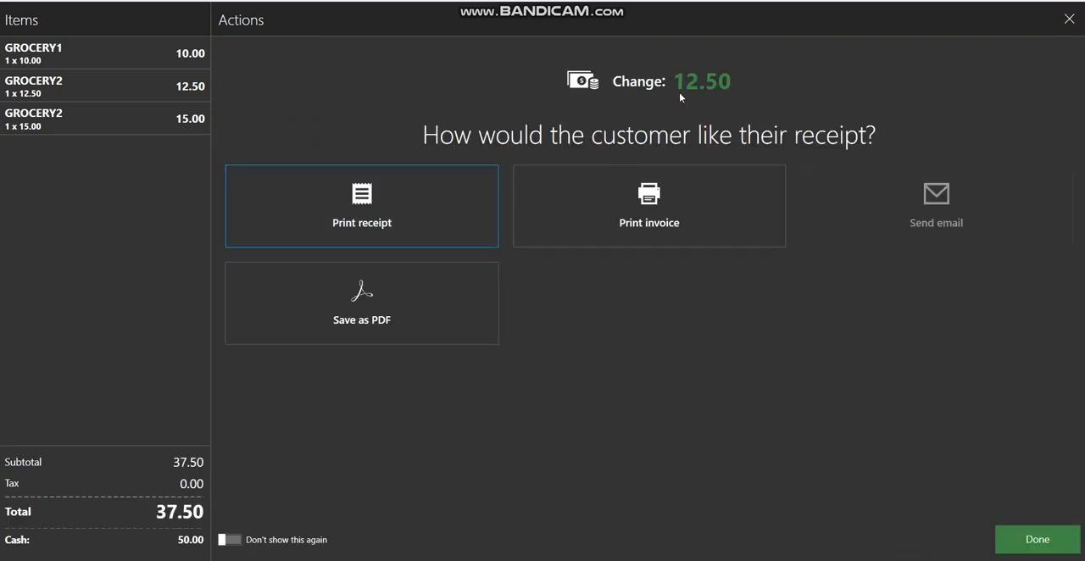
Print the customer's receipt to a PDF file named "sample invoice" on the Desktop
click(304, 221)
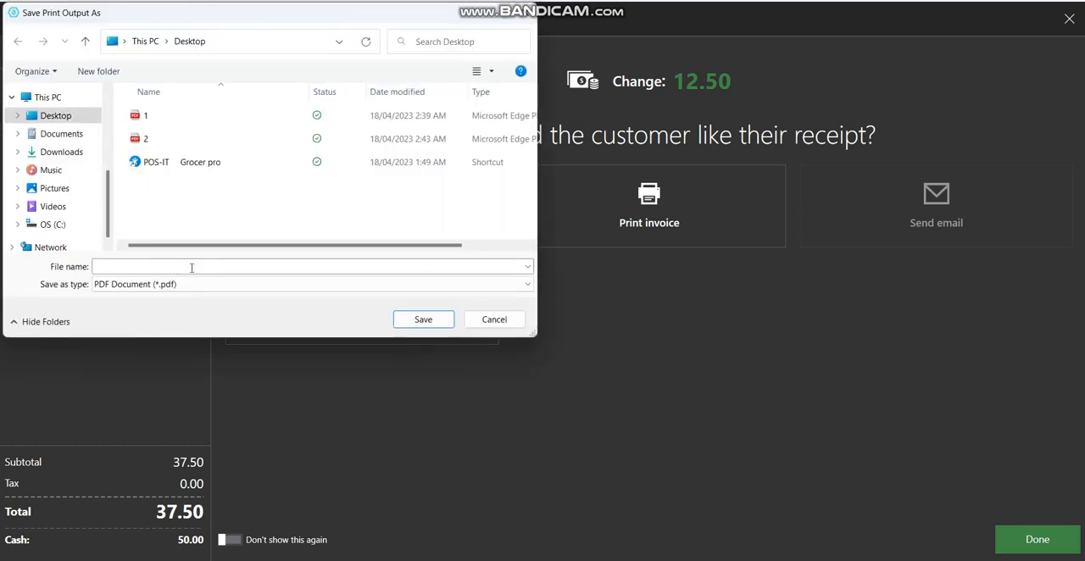
click(195, 267)
text(sampe)
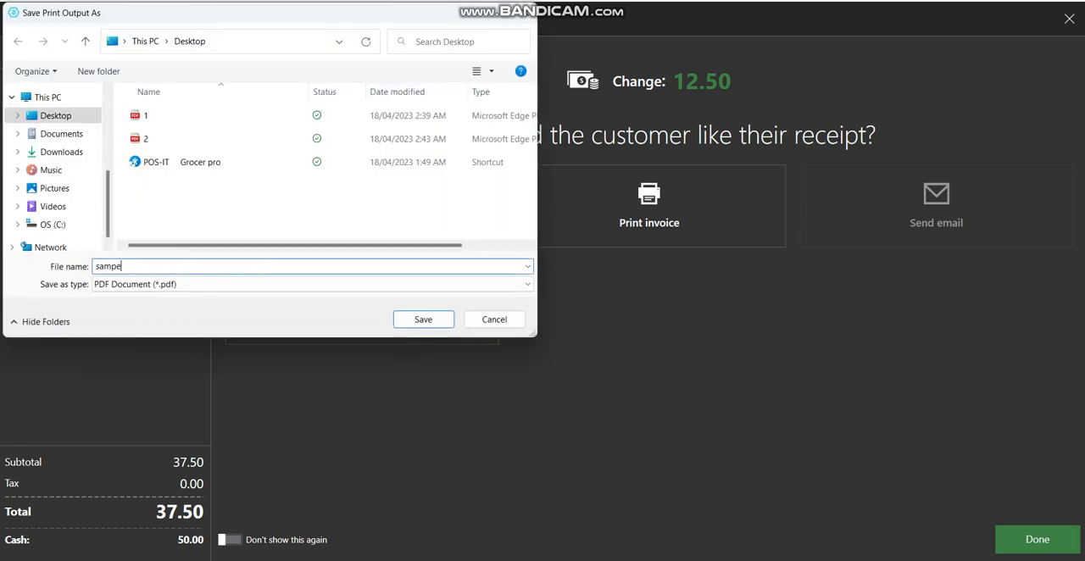
text(le invoice)
click(426, 323)
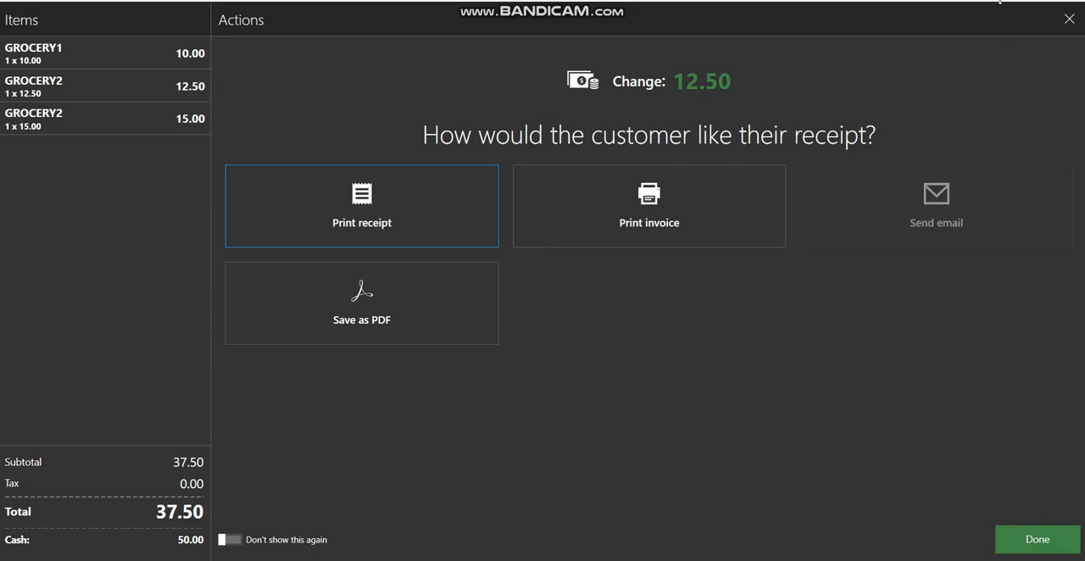
Move the sample invoice PDF to an empty area of the desktop above files 1 and 2, and open it
key(super+d)
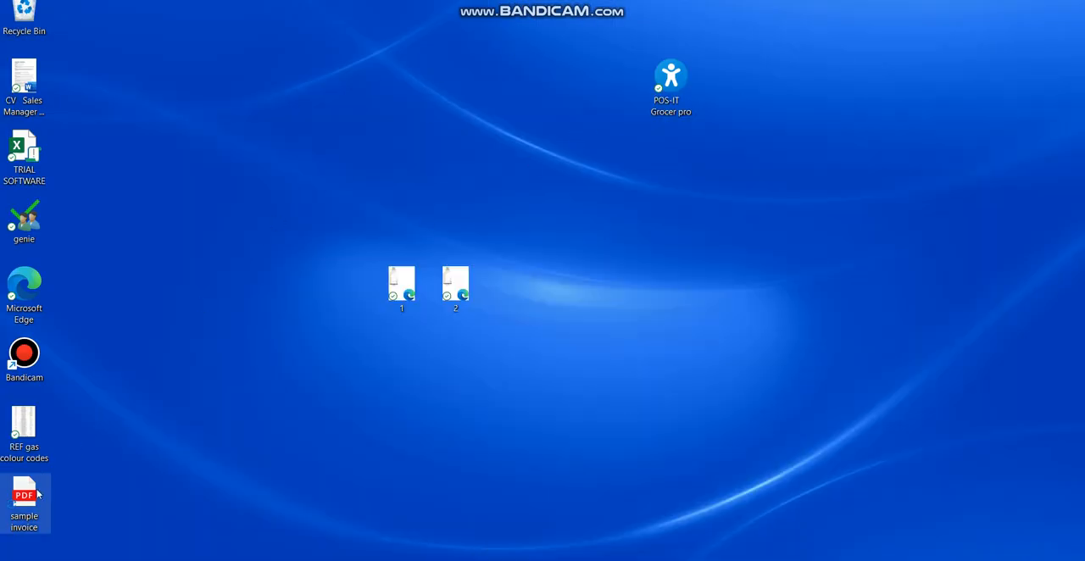
drag(37, 495, 366, 114)
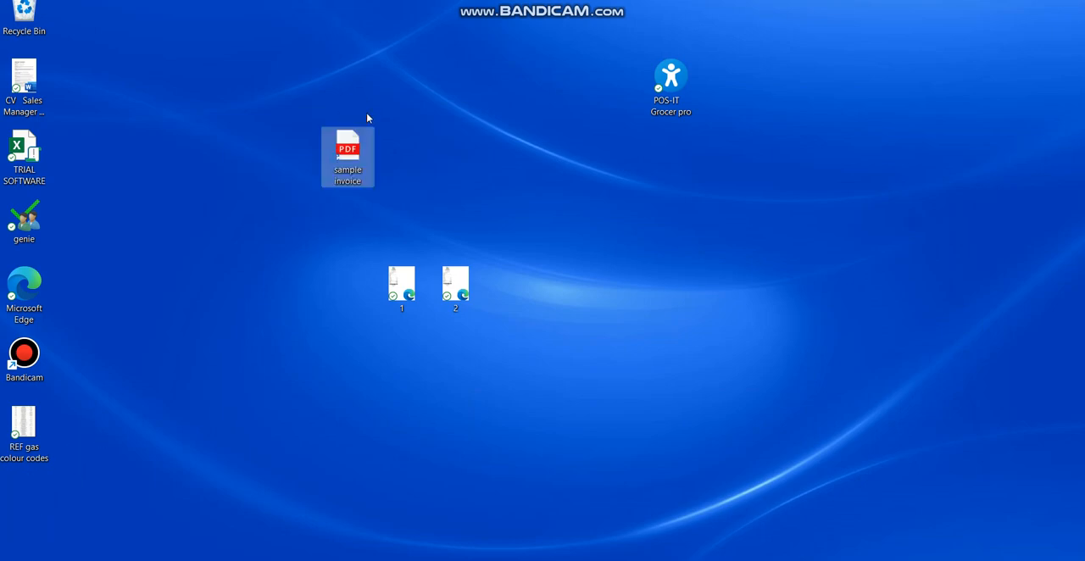
double_click(342, 163)
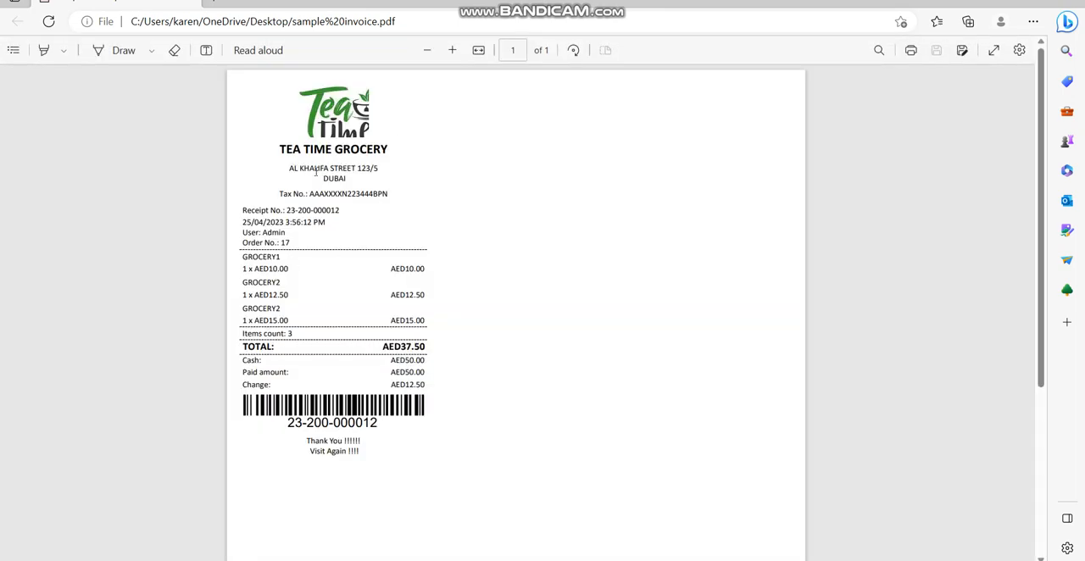
click(452, 53)
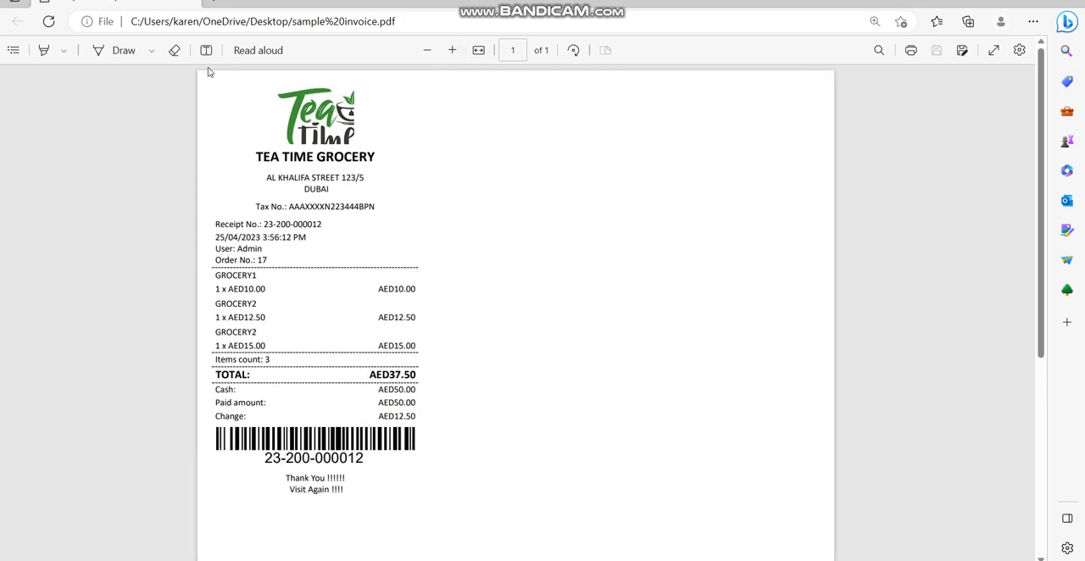
Draw a blue freehand outline around the receipt and a line across its Cash row
click(63, 51)
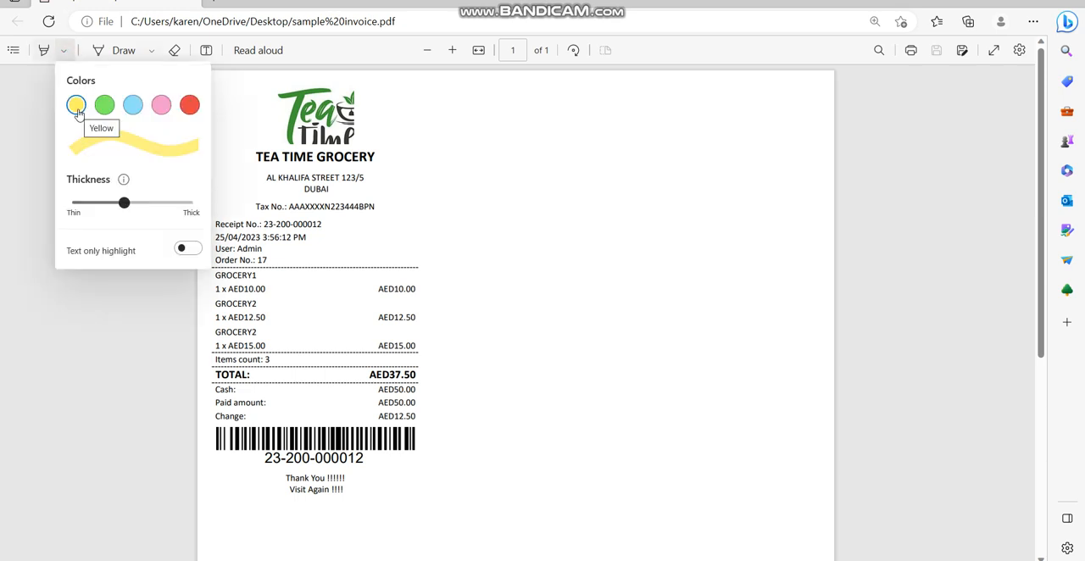
click(133, 50)
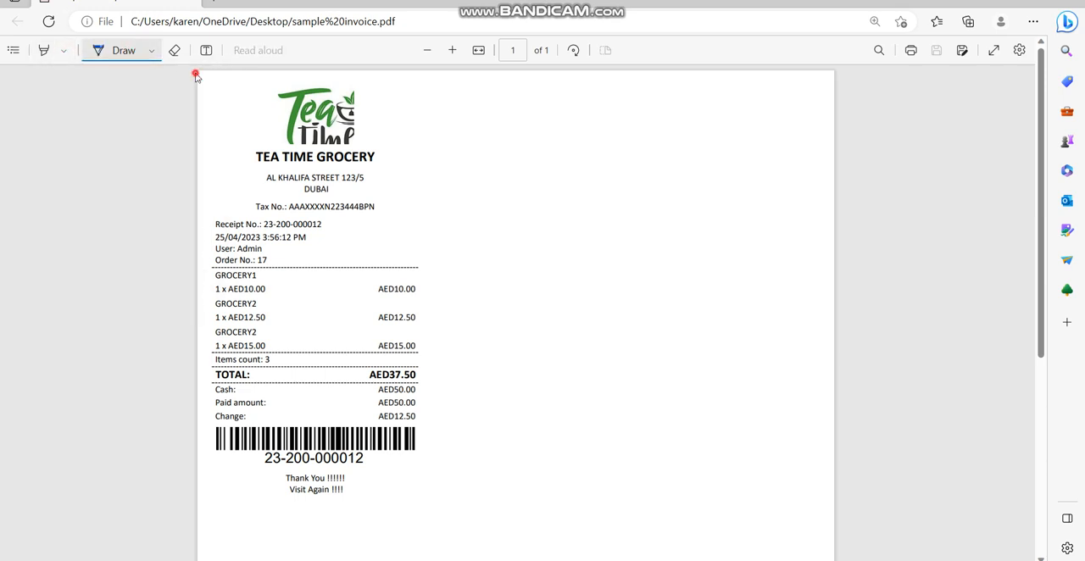
mouse_move(206, 73)
mouse_down()
mouse_move(255, 70)
mouse_move(434, 170)
mouse_move(436, 419)
mouse_up()
mouse_move(435, 507)
mouse_down()
mouse_move(315, 528)
mouse_move(197, 519)
mouse_up()
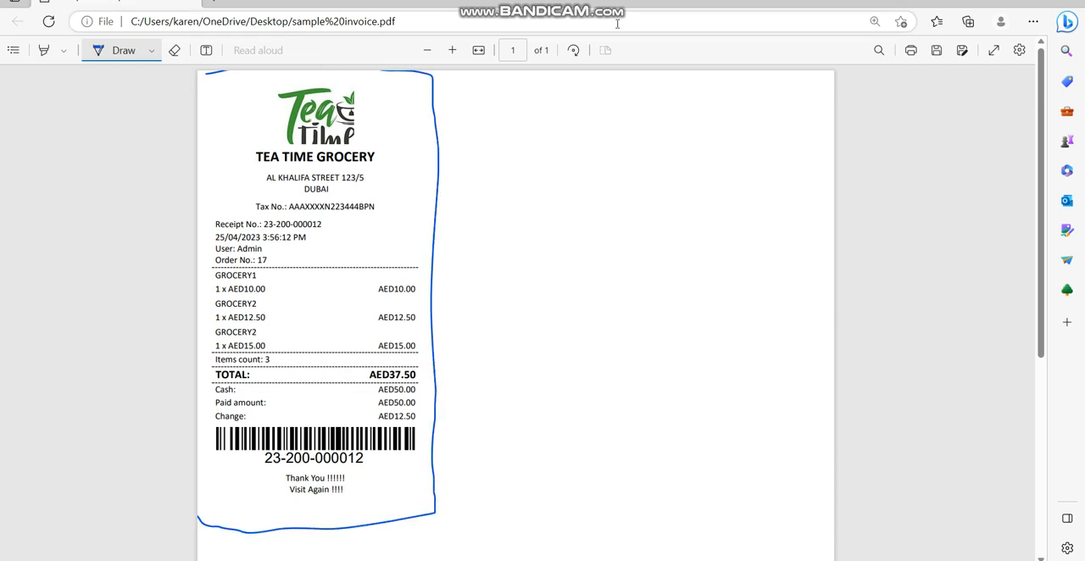
click(1071, 2)
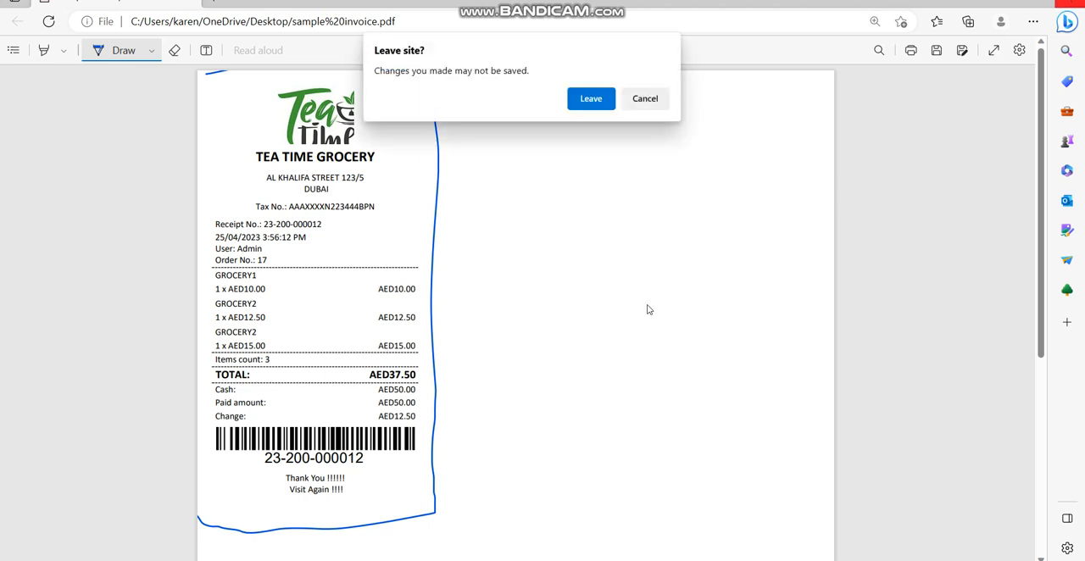
click(668, 103)
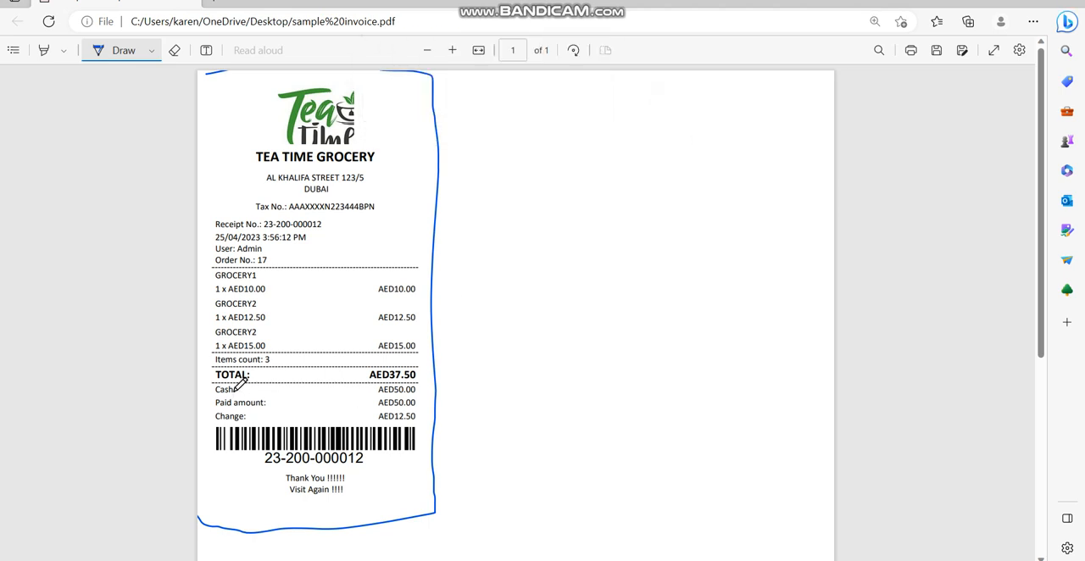
drag(237, 388, 373, 384)
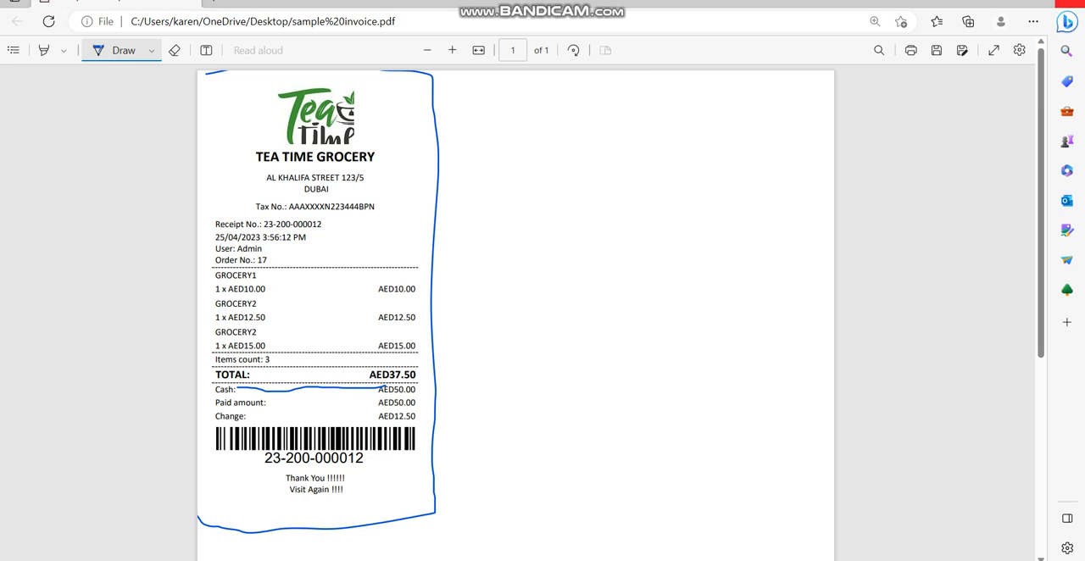
Close the receipt PDF without saving the drawings and return to the point-of-sale program
click(1070, 3)
click(605, 130)
click(681, 559)
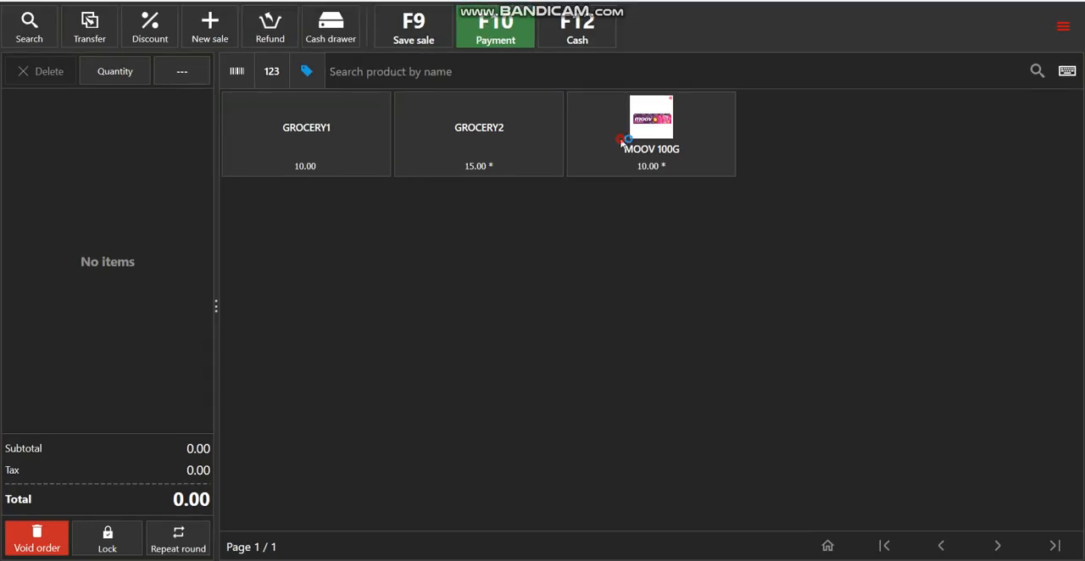
Add one MOOV 100G to a new order at a price of 10 and save the sale
click(621, 141)
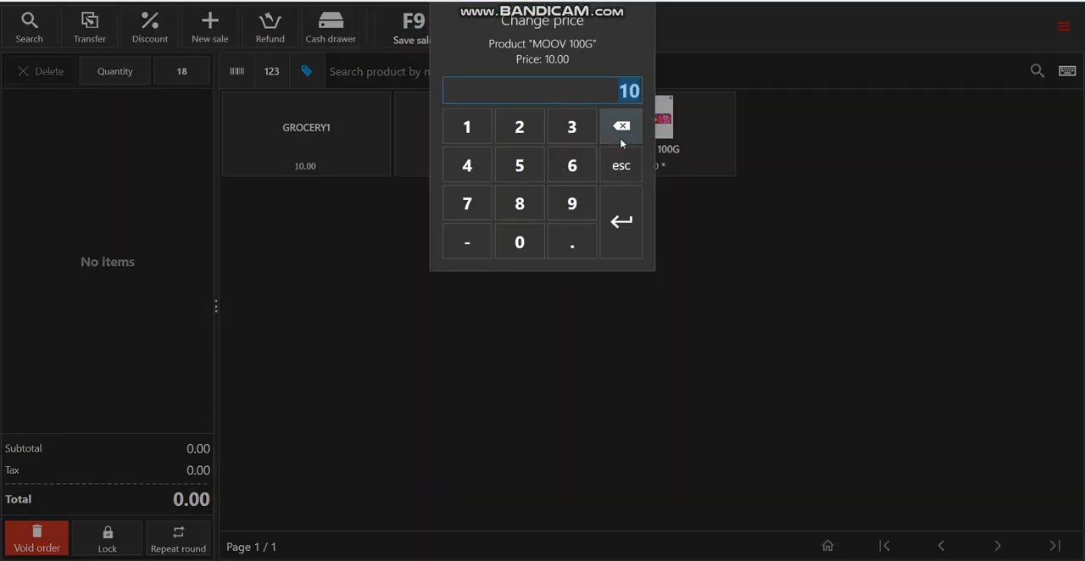
click(624, 222)
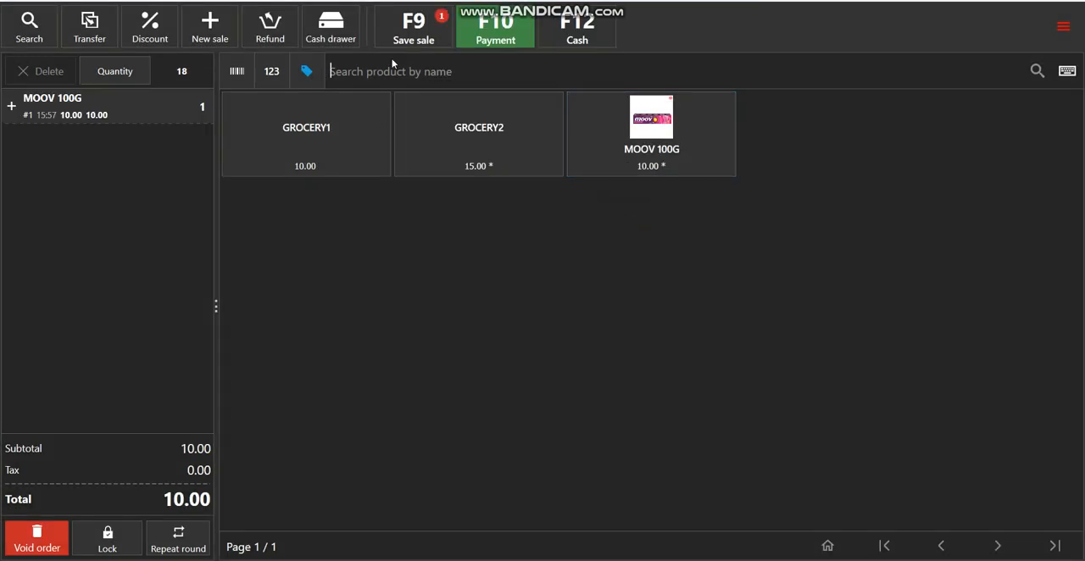
click(414, 28)
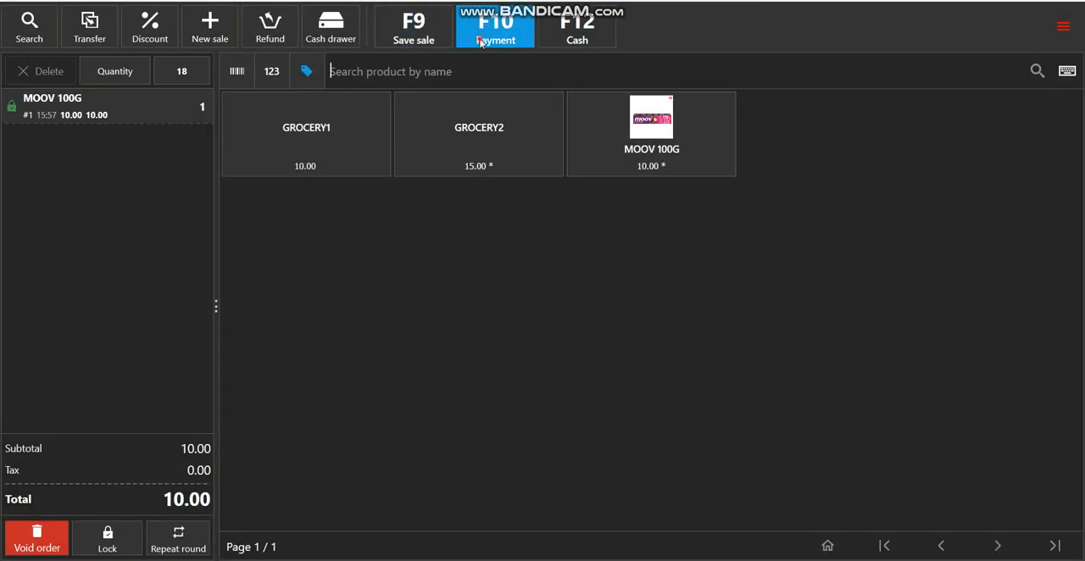
Take the order to payment, choose CREDIT as the payment type and proceed to the required customer selection
click(481, 40)
click(302, 174)
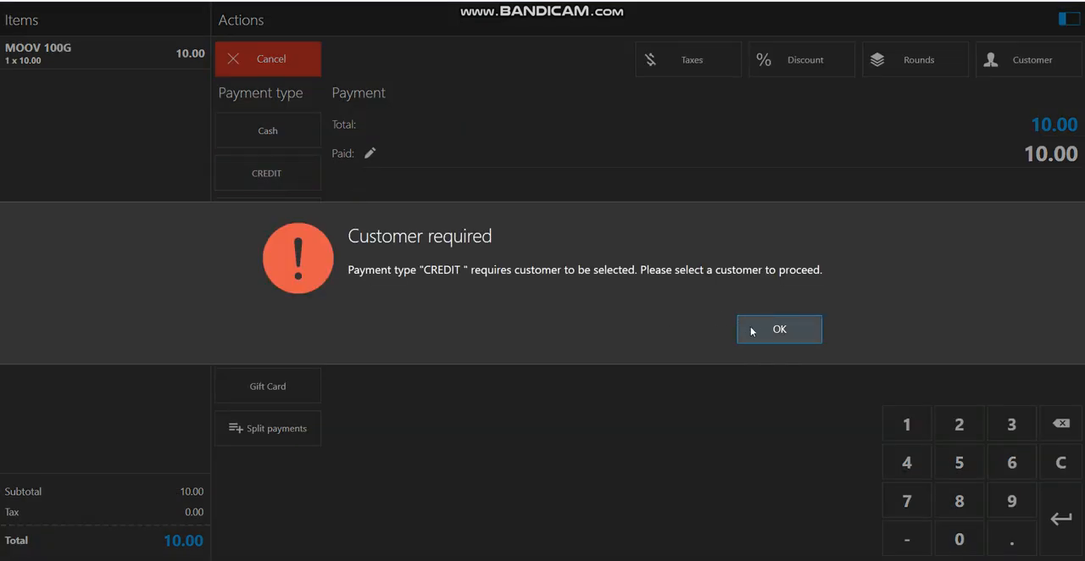
click(752, 330)
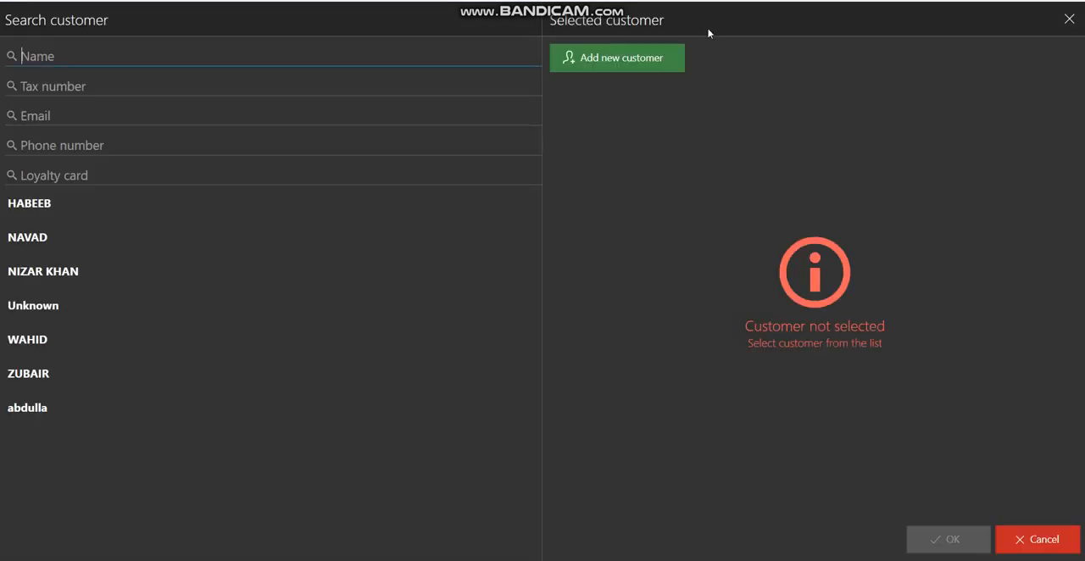
Search the customer list by name for three existing customers, one after another
text(wahi)
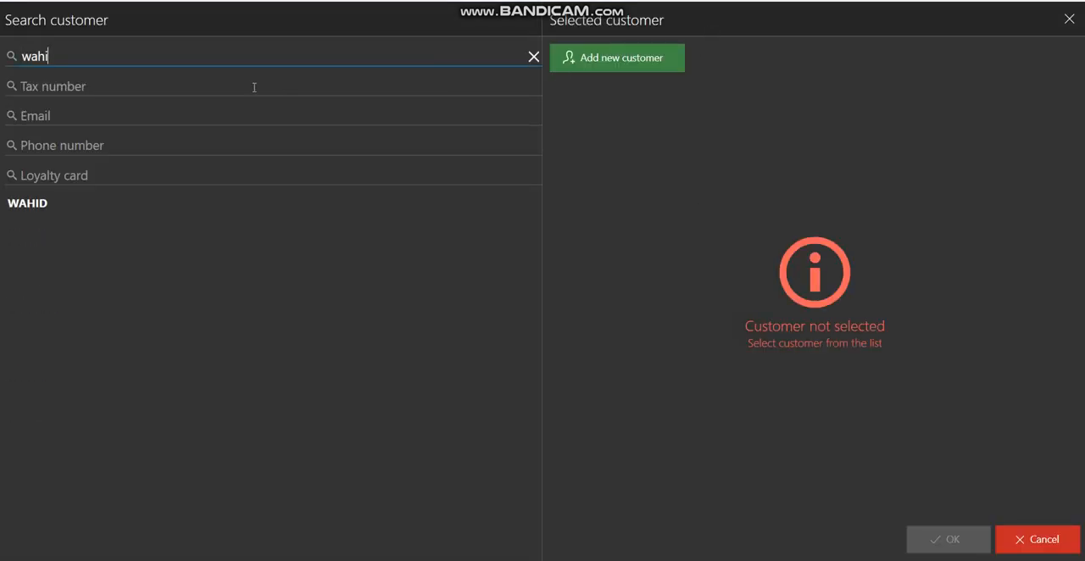
key(BackSpace)
key(BackSpace)
key(BackSpace)
key(BackSpace)
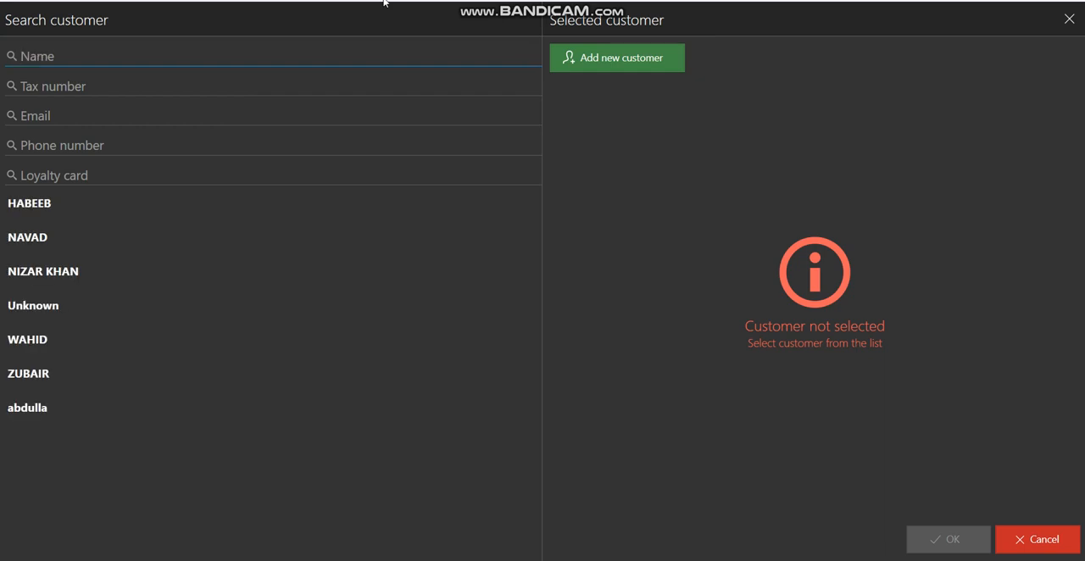
text(zub)
key(BackSpace)
key(BackSpace)
key(BackSpace)
text(abd)
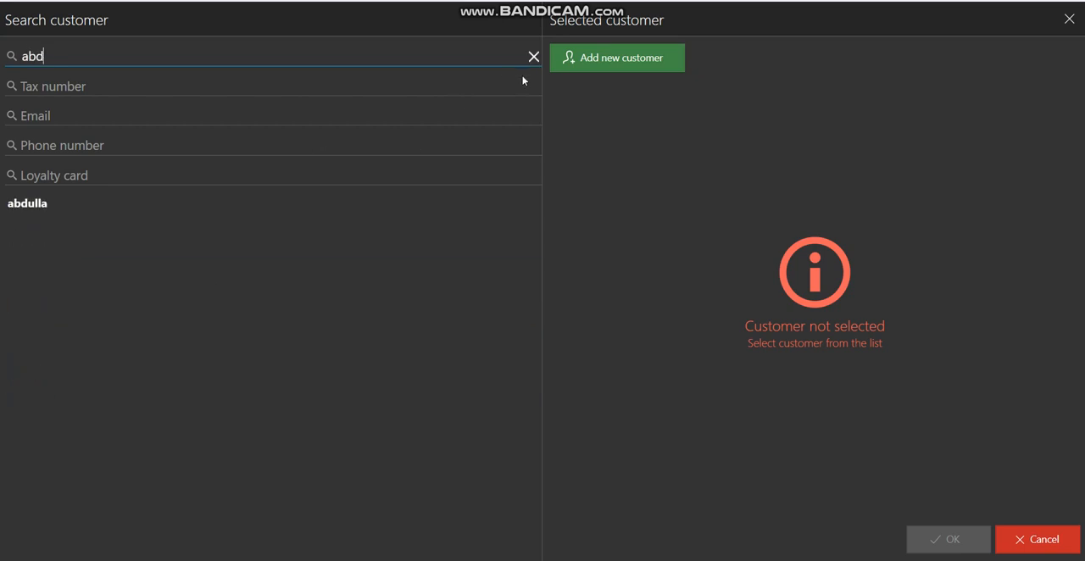
Add a new customer with the customer's name and phone number and assign the credit sale to them
click(624, 57)
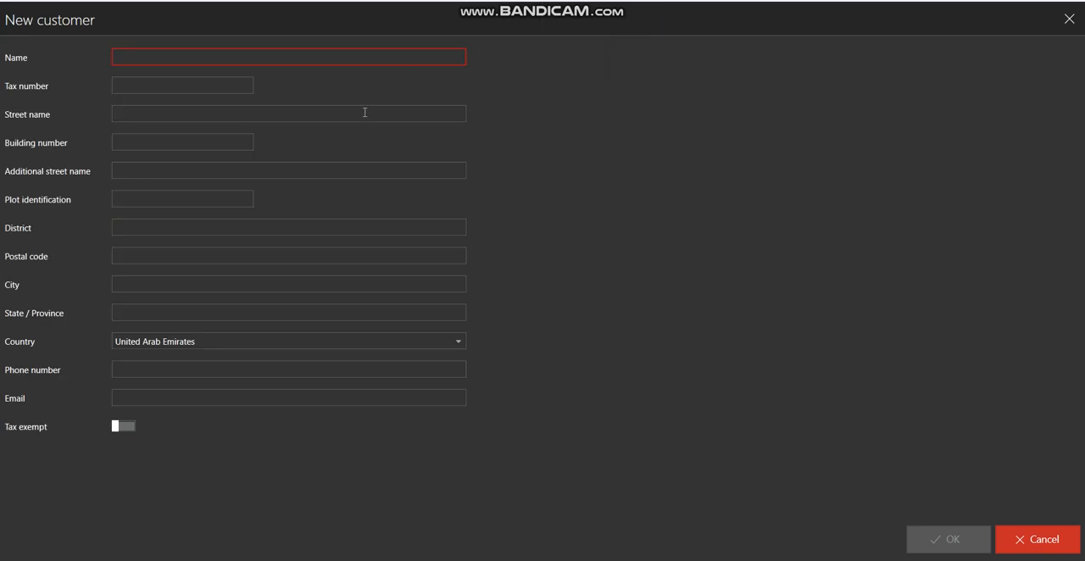
text(AZAD)
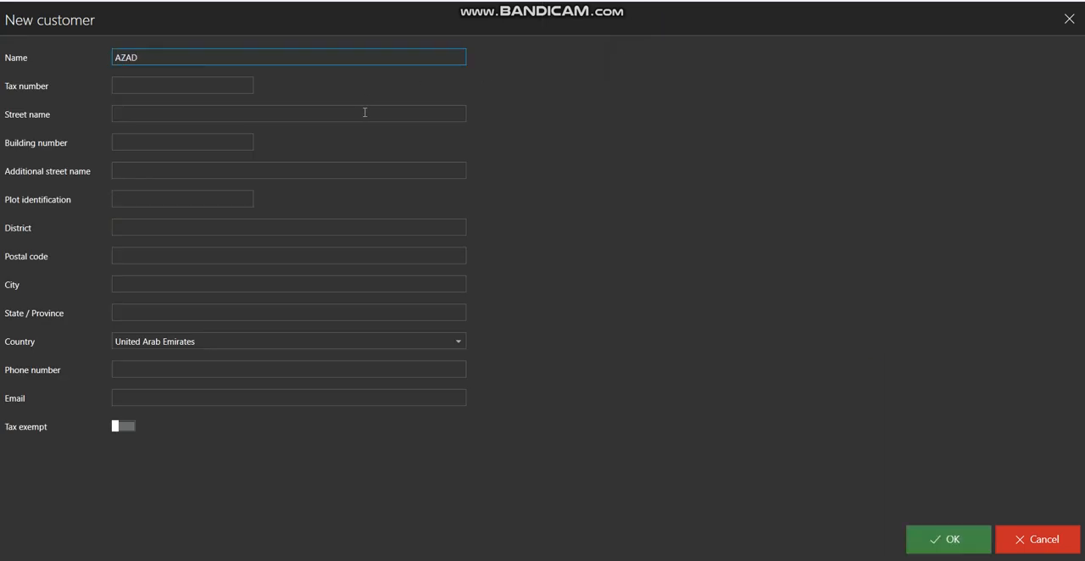
click(163, 370)
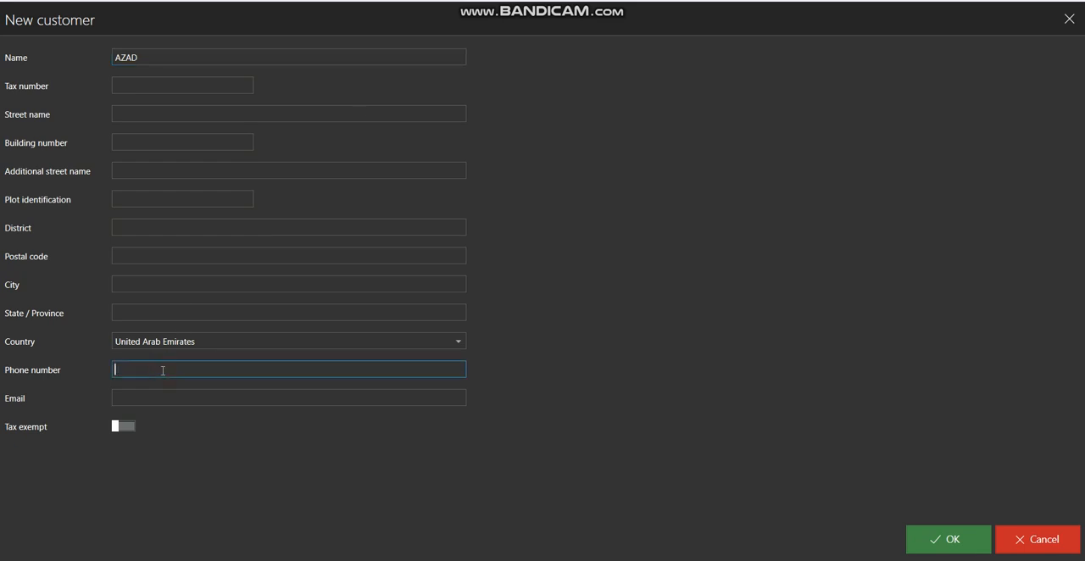
click(216, 142)
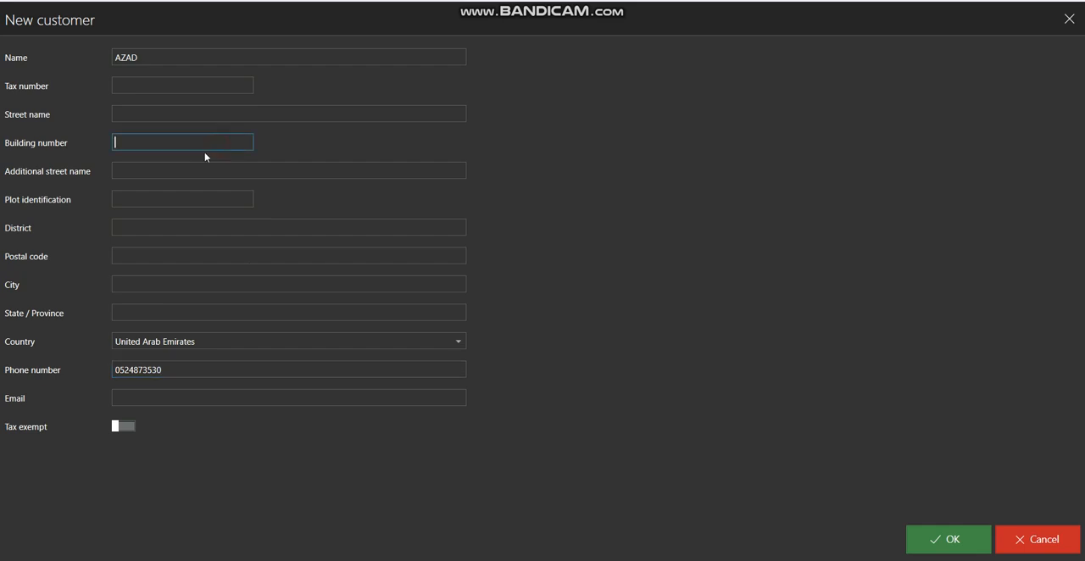
click(182, 113)
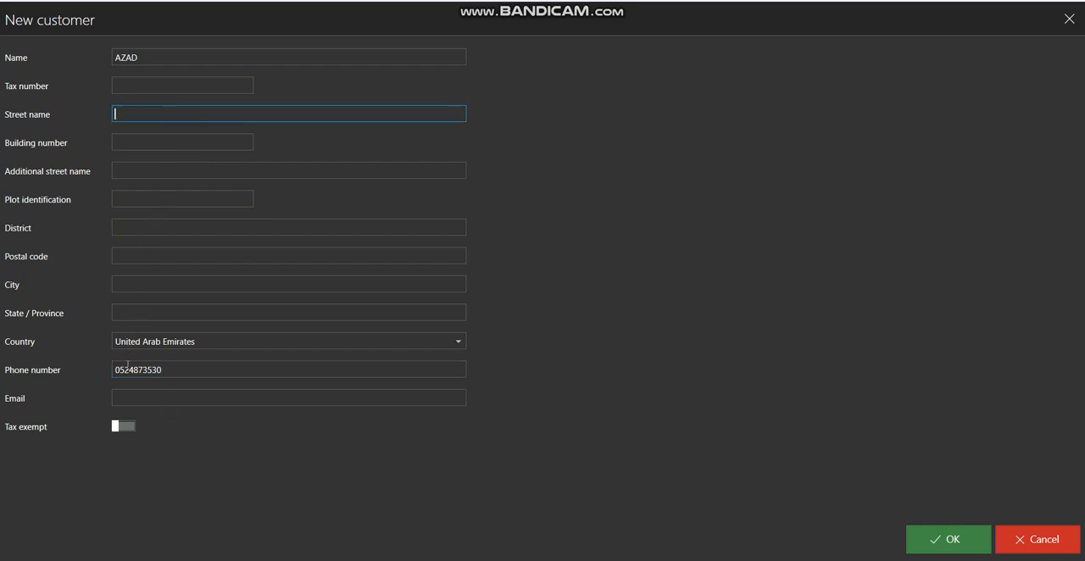
click(144, 400)
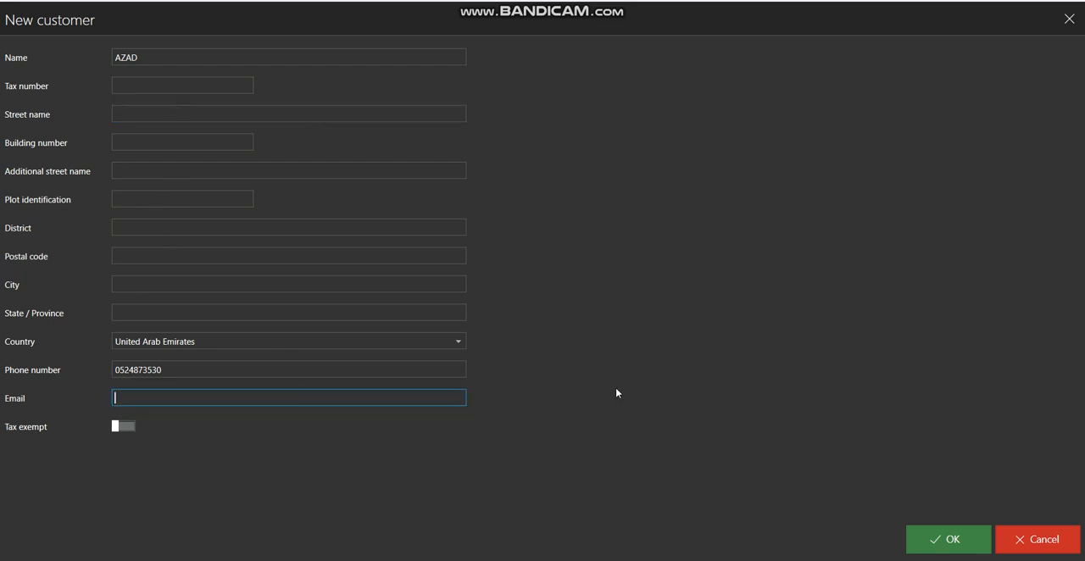
click(967, 544)
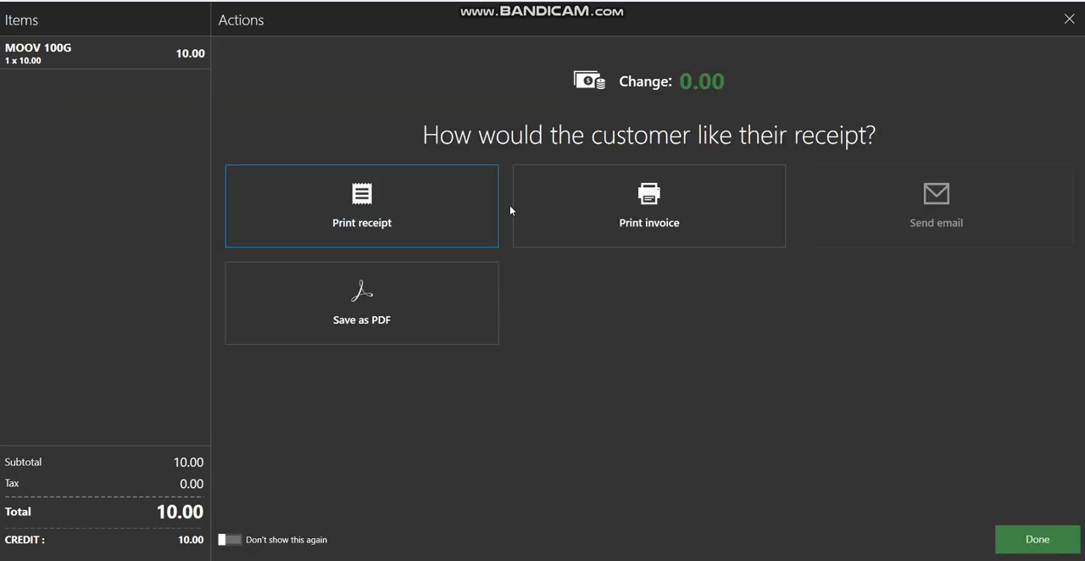
Print the credit sale's receipt to a PDF named "Sample credit" on the Desktop and finish the sale
click(436, 220)
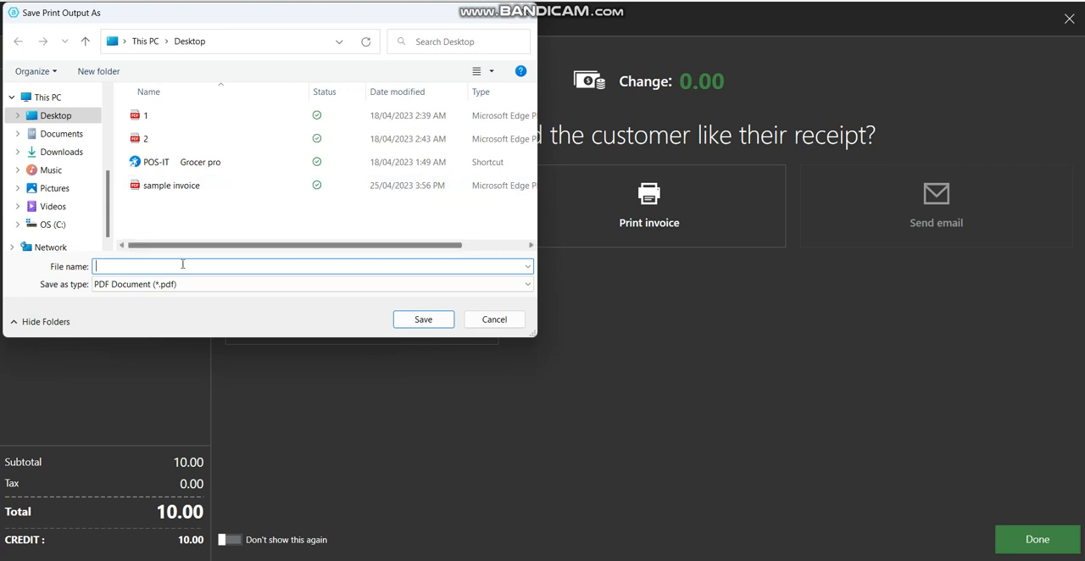
click(182, 266)
text(a)
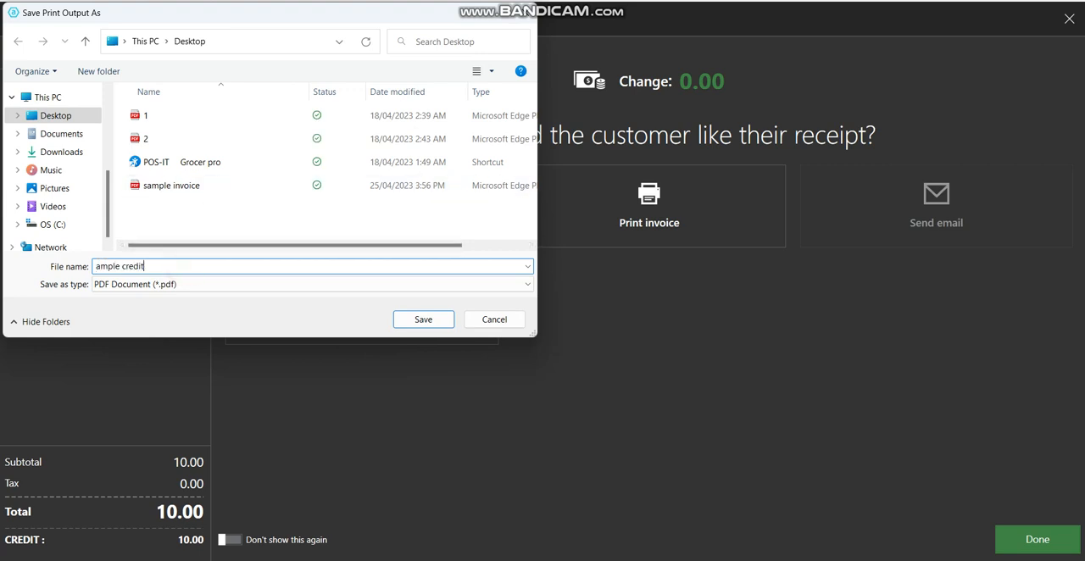
text(mple credit)
click(98, 266)
text(S)
click(413, 323)
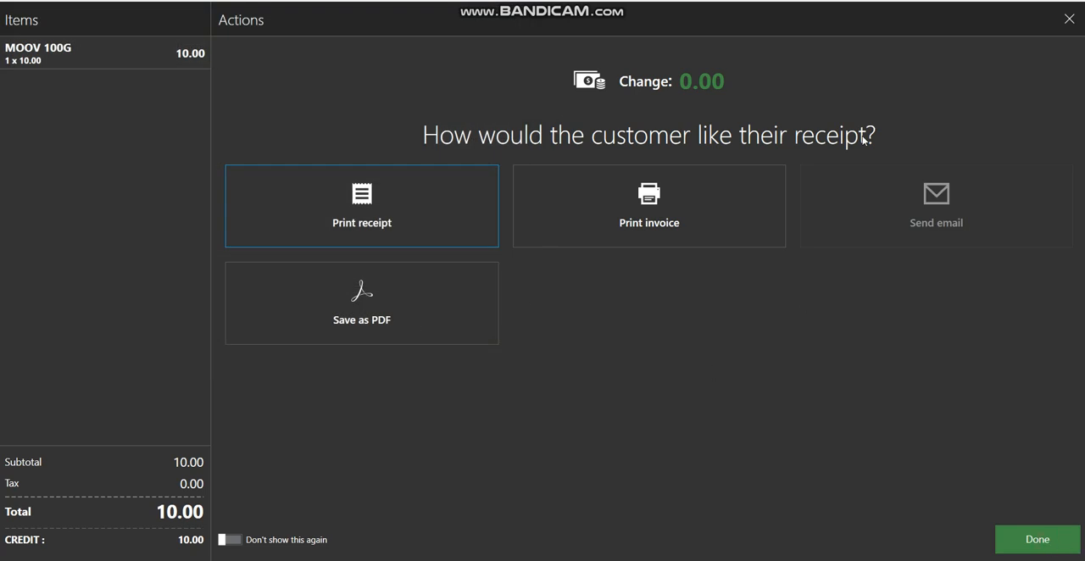
key(Return)
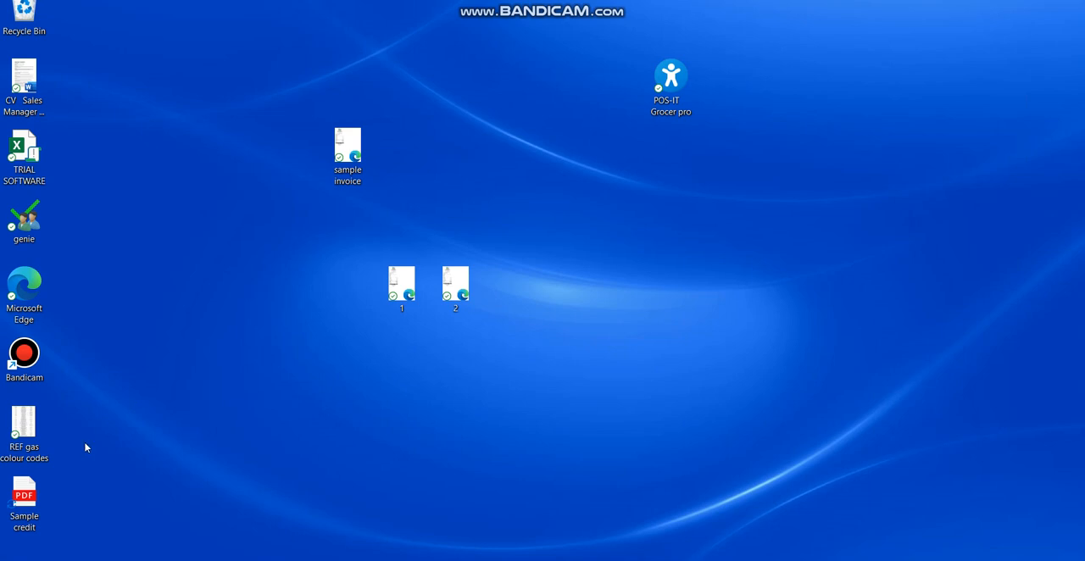
Place the Sample credit PDF beside the sample invoice file on the desktop and open it in a smaller window
drag(24, 496, 415, 150)
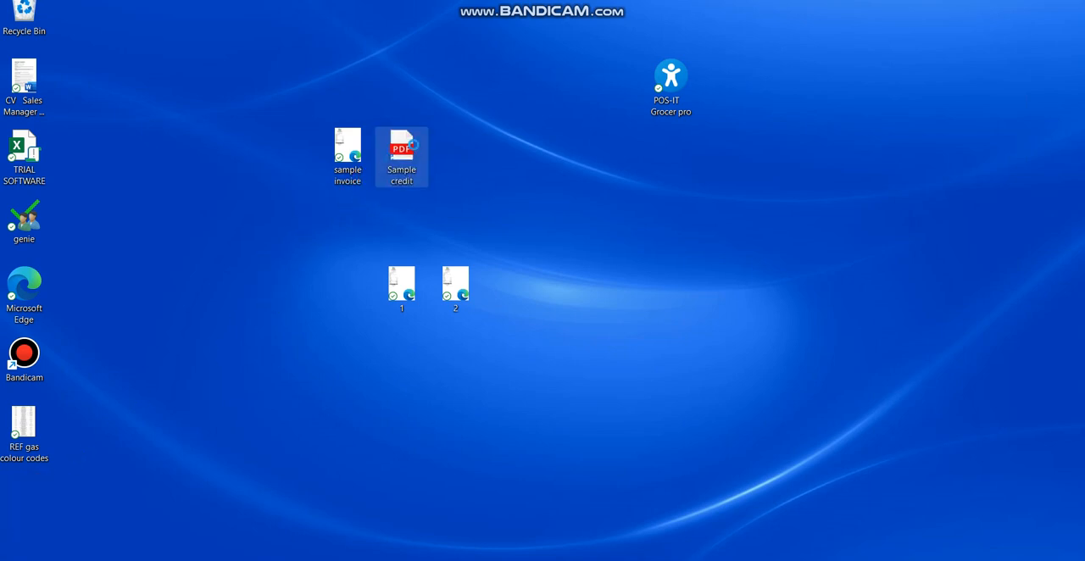
double_click(404, 152)
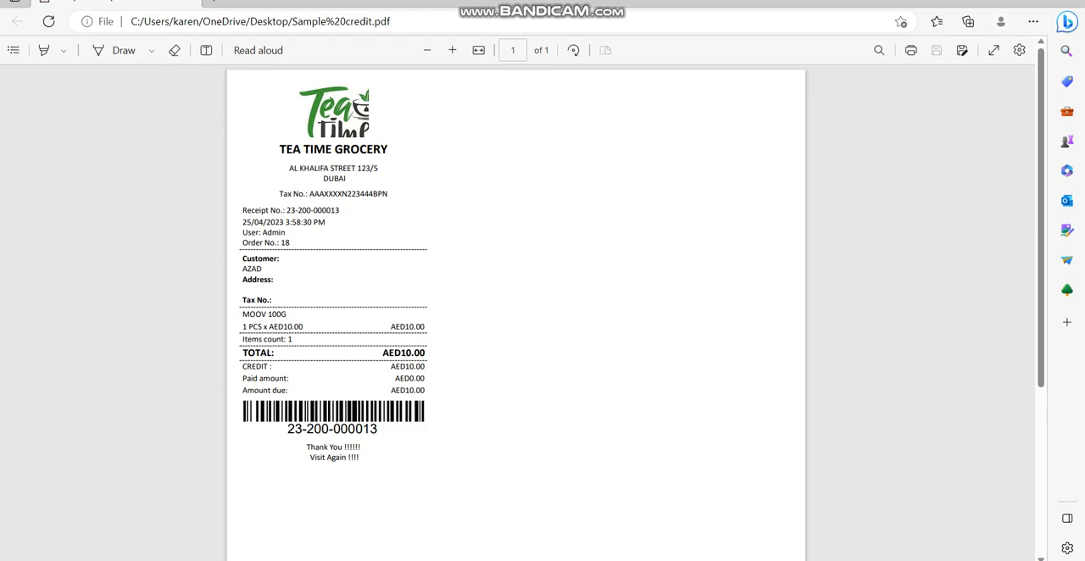
click(1038, 0)
drag(362, 185, 343, 204)
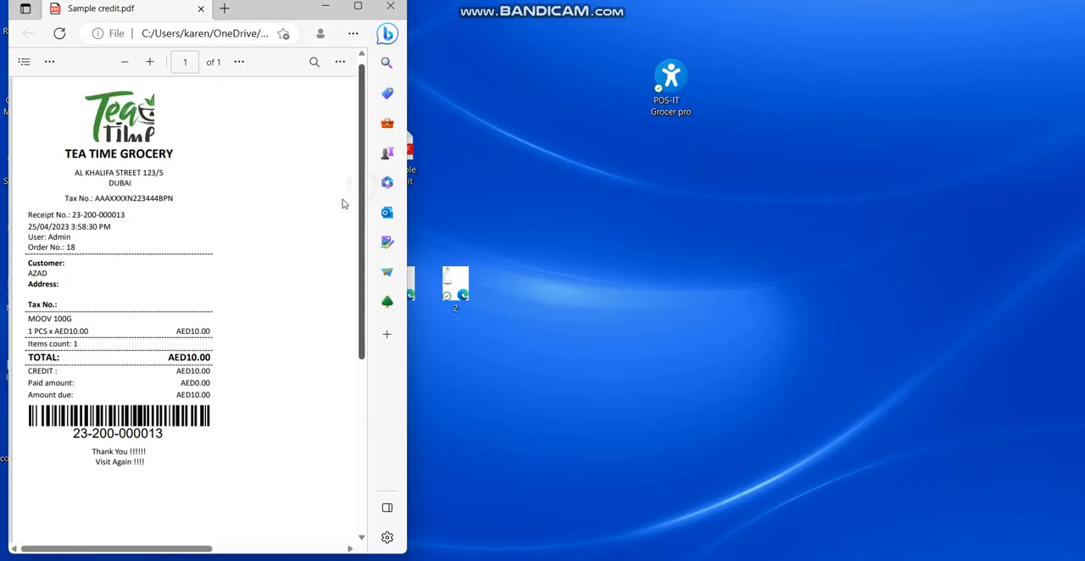
scroll(344, 203, down, 2)
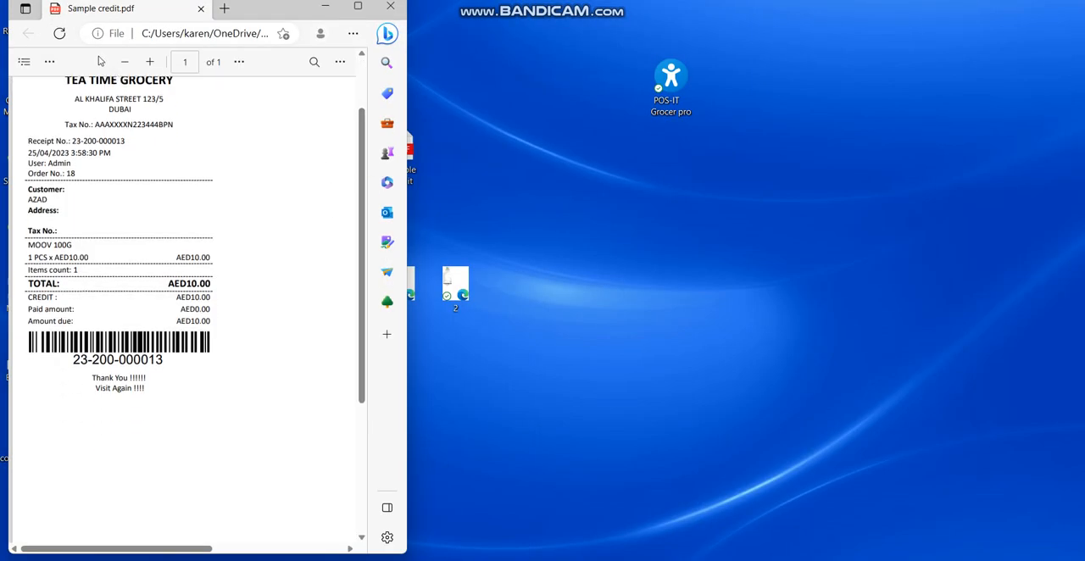
Draw blue freehand lines across the receipt's CREDIT, Paid amount and Amount due rows and beside the customer's name
click(50, 61)
click(78, 119)
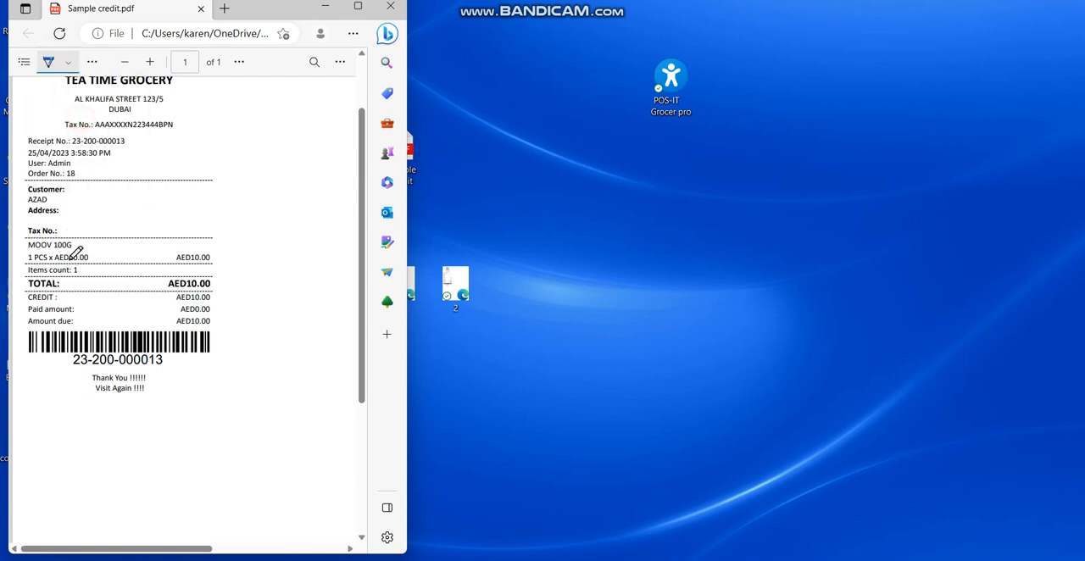
drag(61, 295, 176, 294)
drag(77, 311, 179, 303)
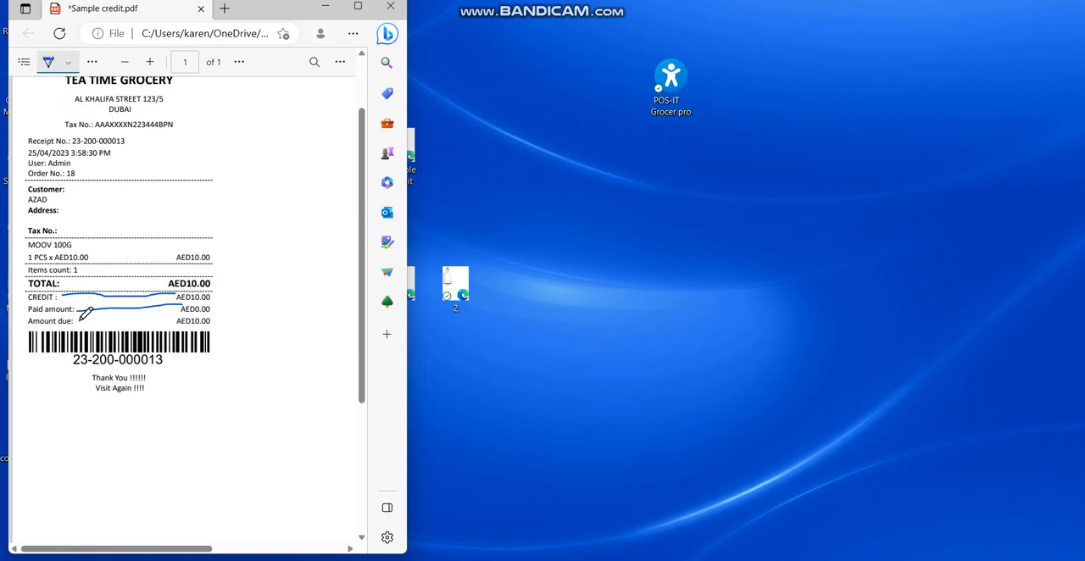
drag(80, 320, 175, 315)
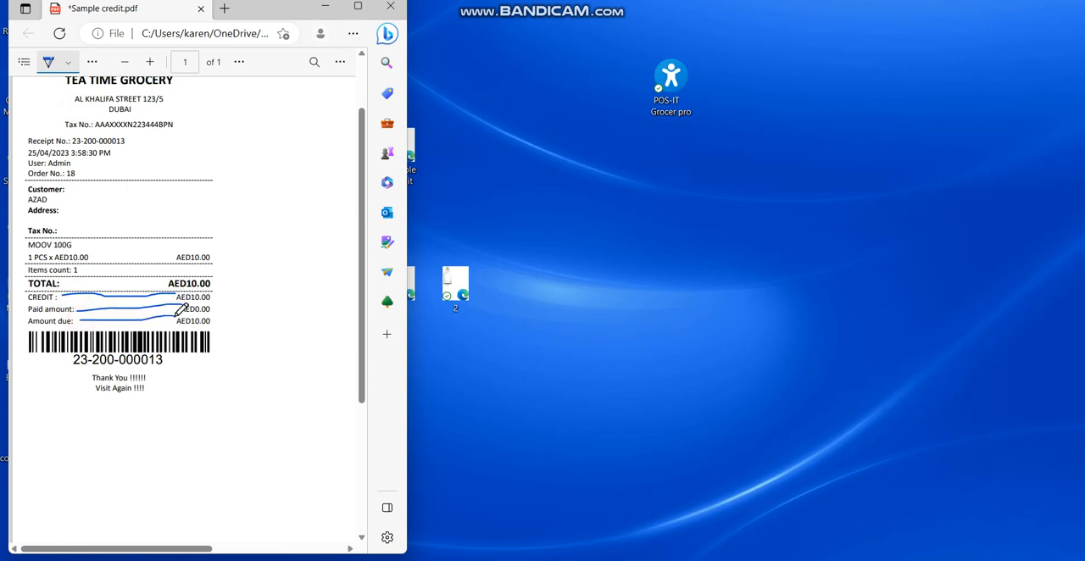
click(395, 8)
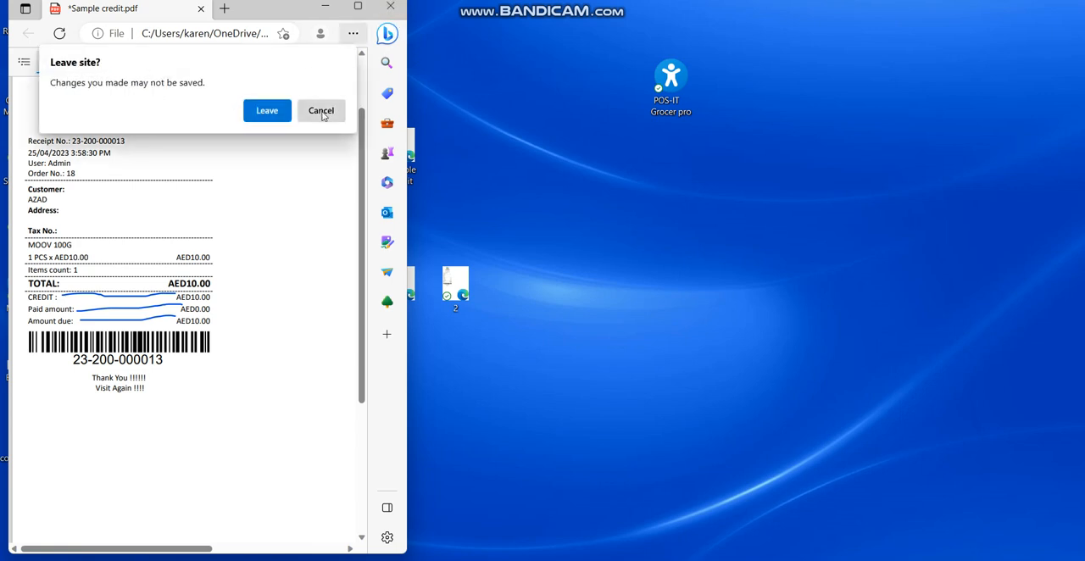
click(321, 111)
drag(59, 196, 135, 204)
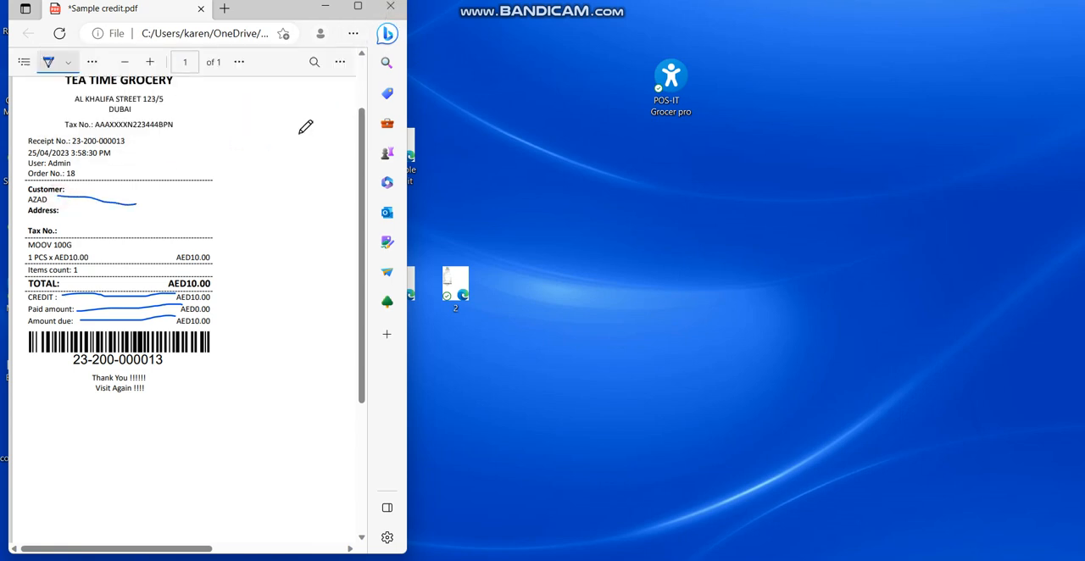
Close the credit receipt without saving its drawings and switch back to the point-of-sale program
click(390, 11)
click(267, 139)
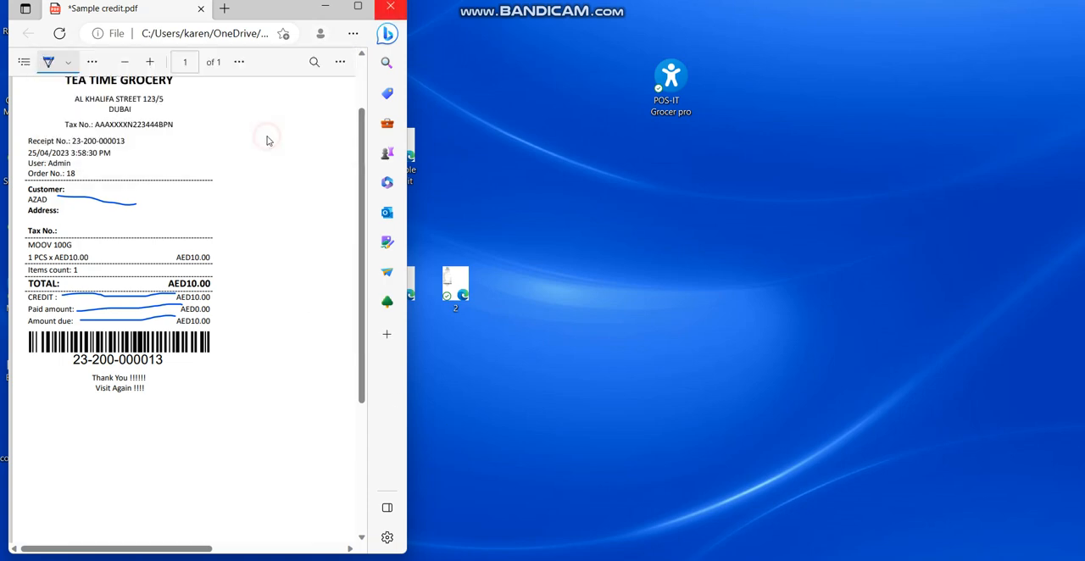
click(682, 559)
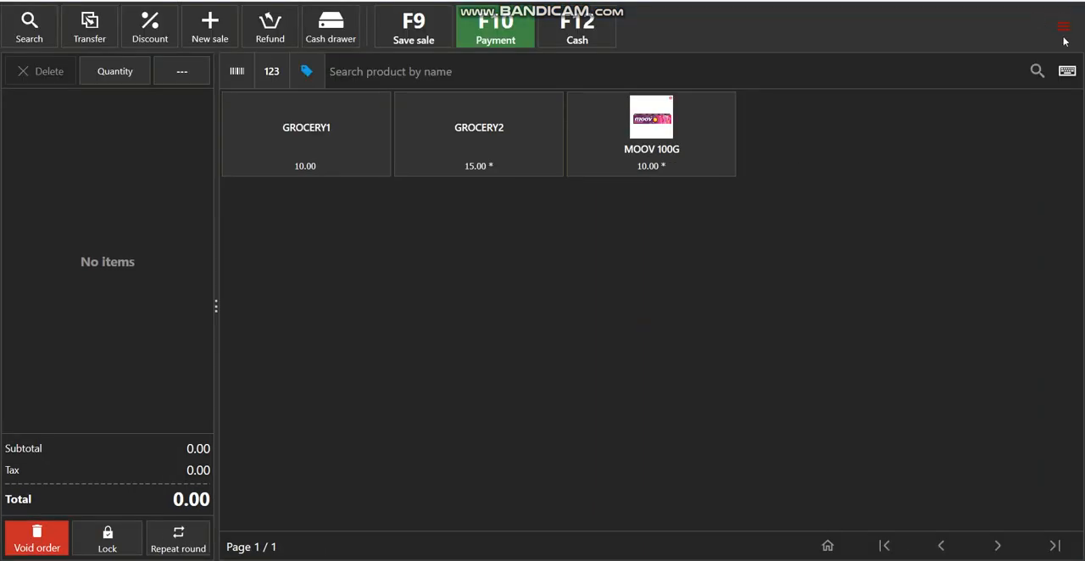
Open the Documents section of the management area
click(1064, 27)
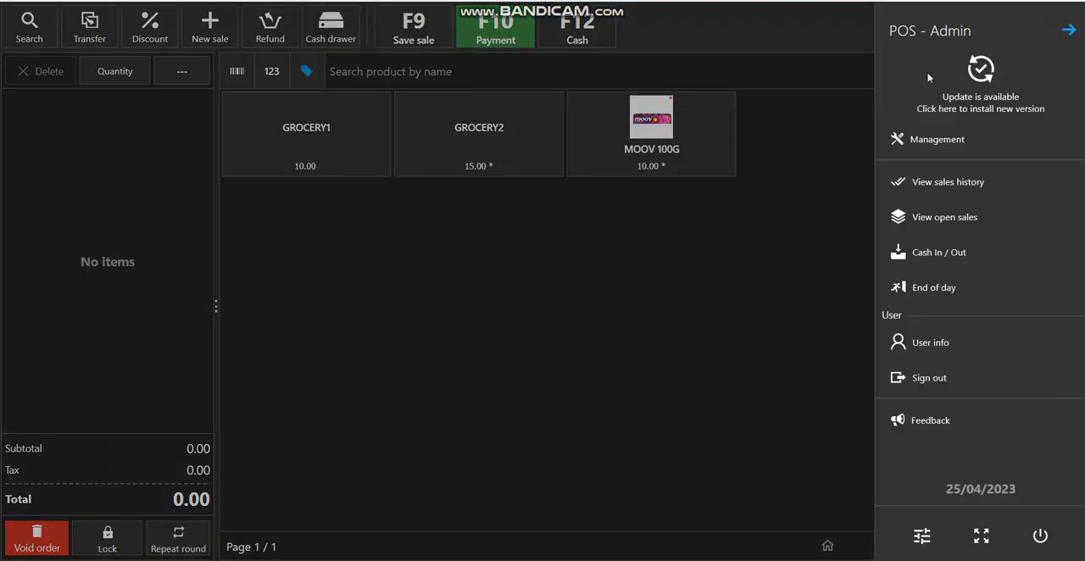
click(957, 141)
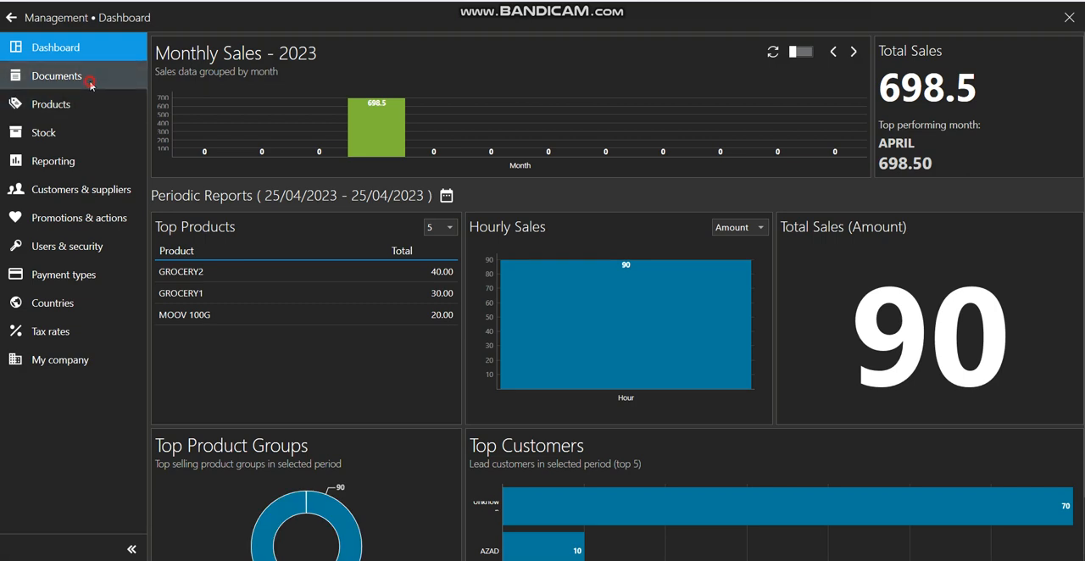
click(91, 83)
Search the documents for unpaid transactions with the period set to this year
click(712, 151)
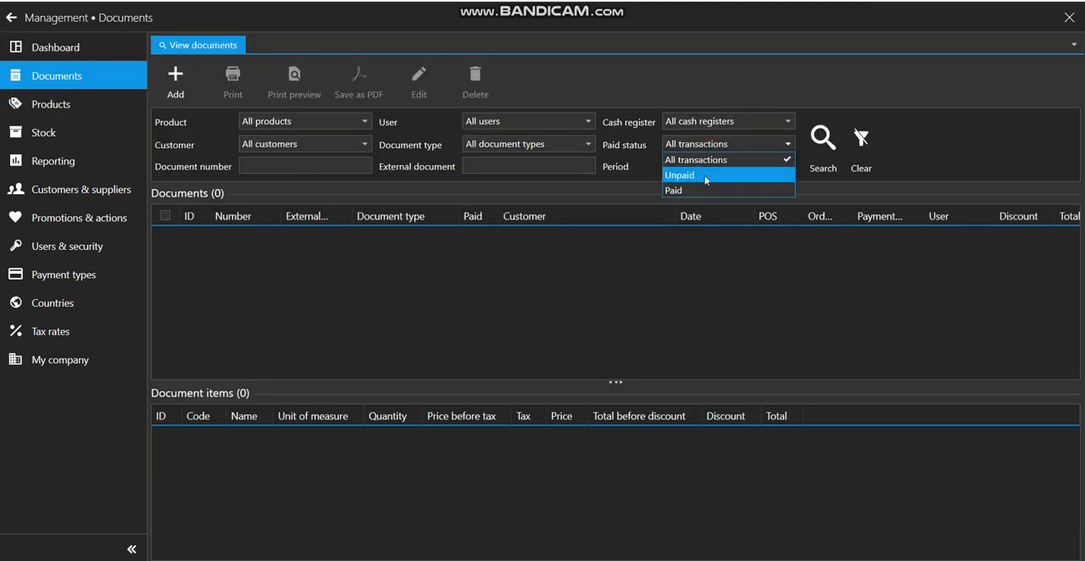
click(703, 179)
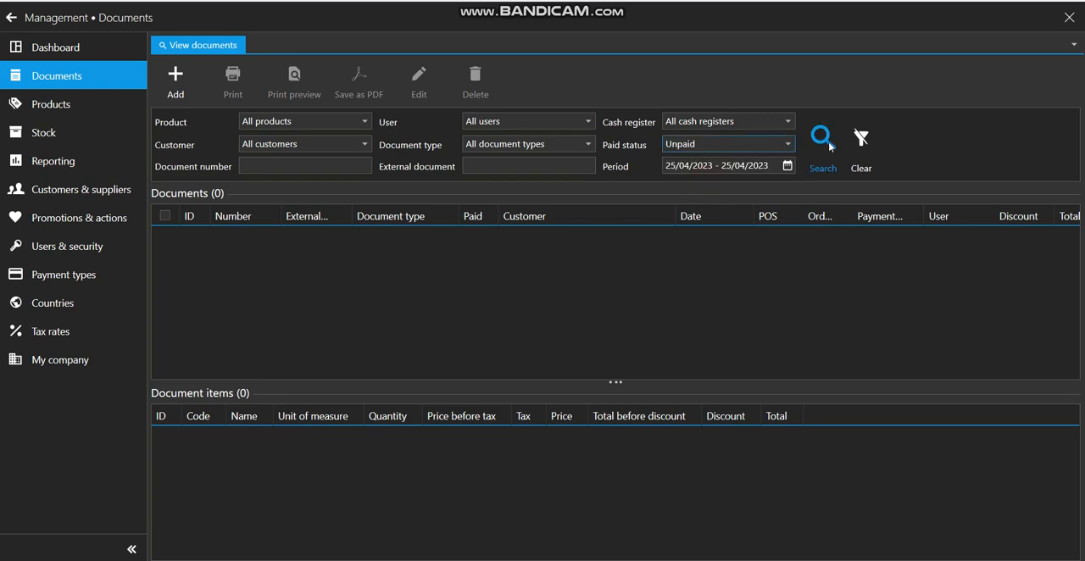
click(724, 167)
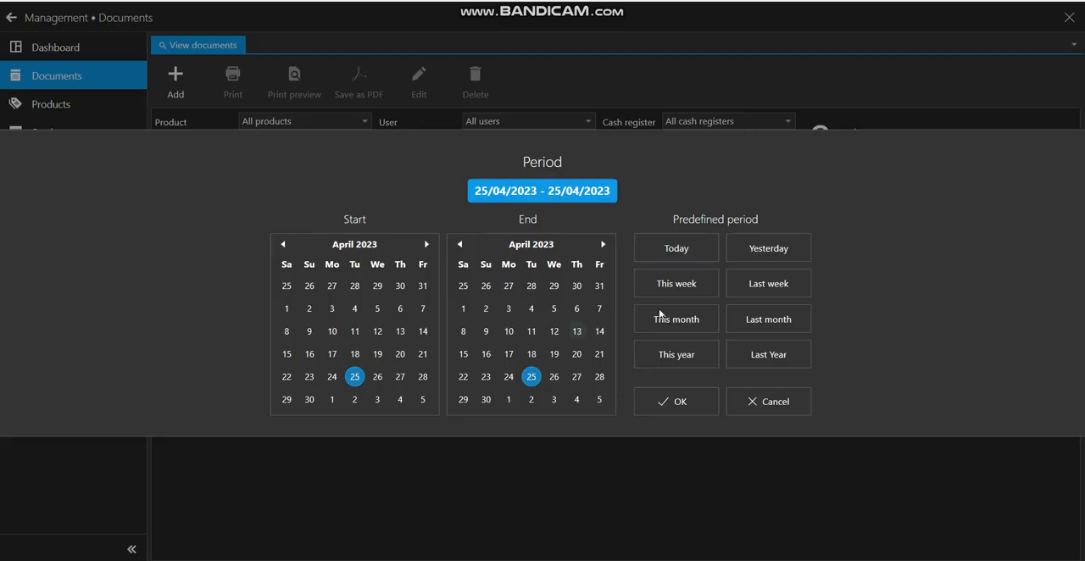
click(669, 355)
click(680, 402)
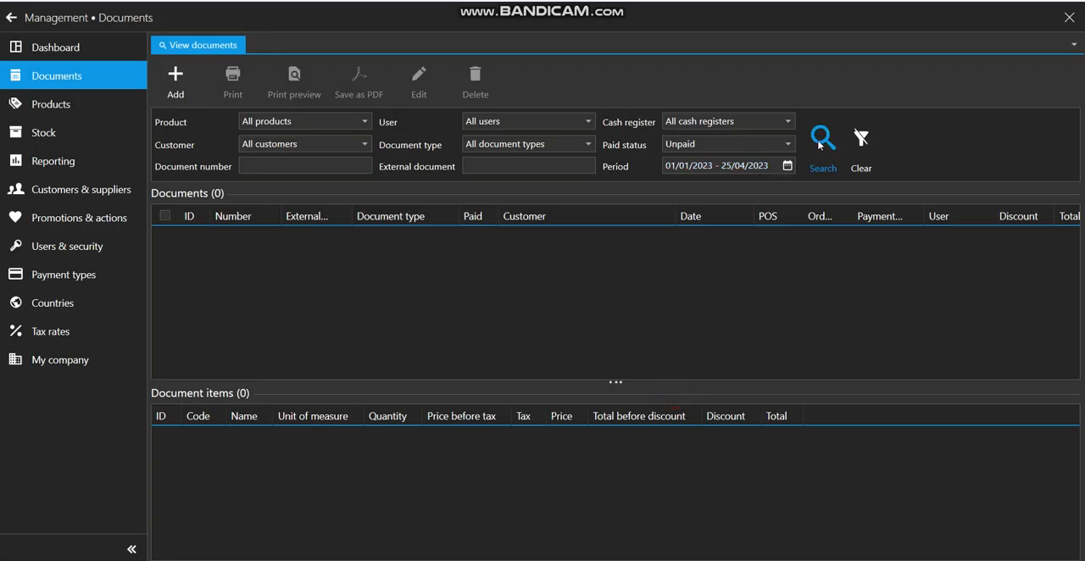
click(821, 143)
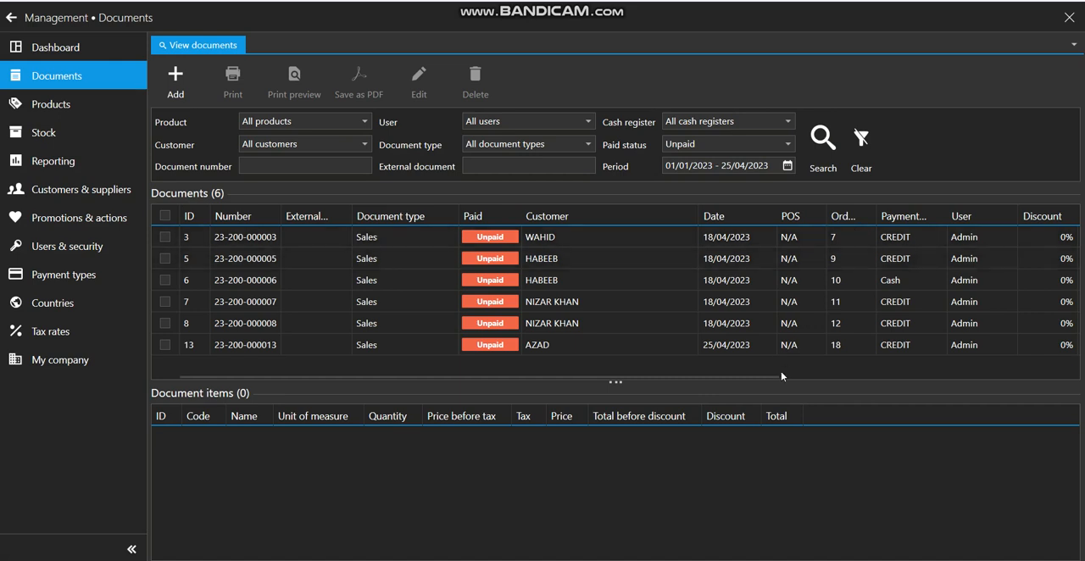
Move the Total column directly after the Customer column in the documents list
drag(751, 377, 874, 382)
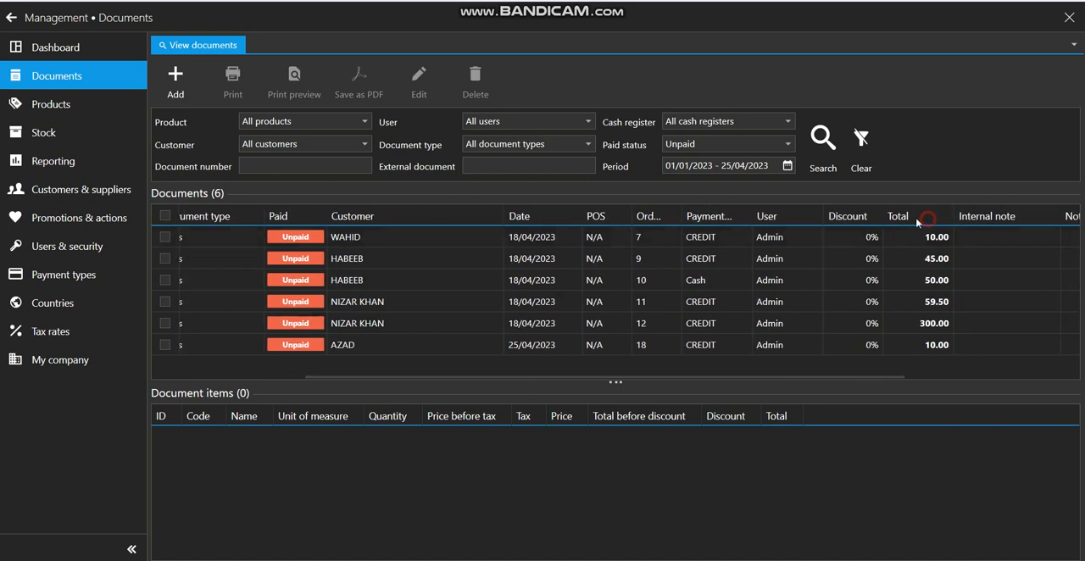
drag(917, 222, 482, 223)
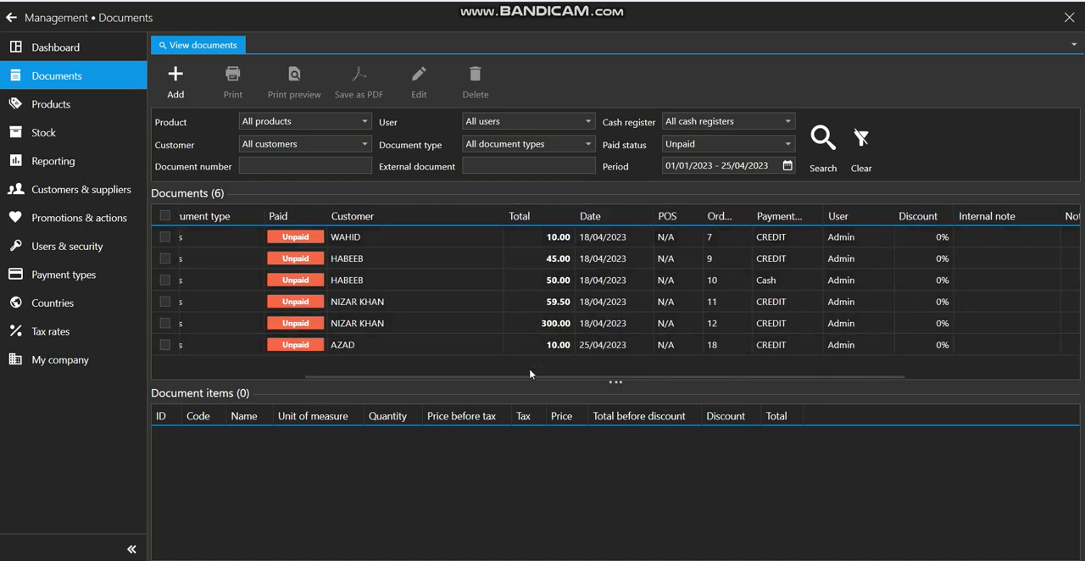
Preview the invoice of the first unpaid sale in the list for printing, and close the preview
click(465, 246)
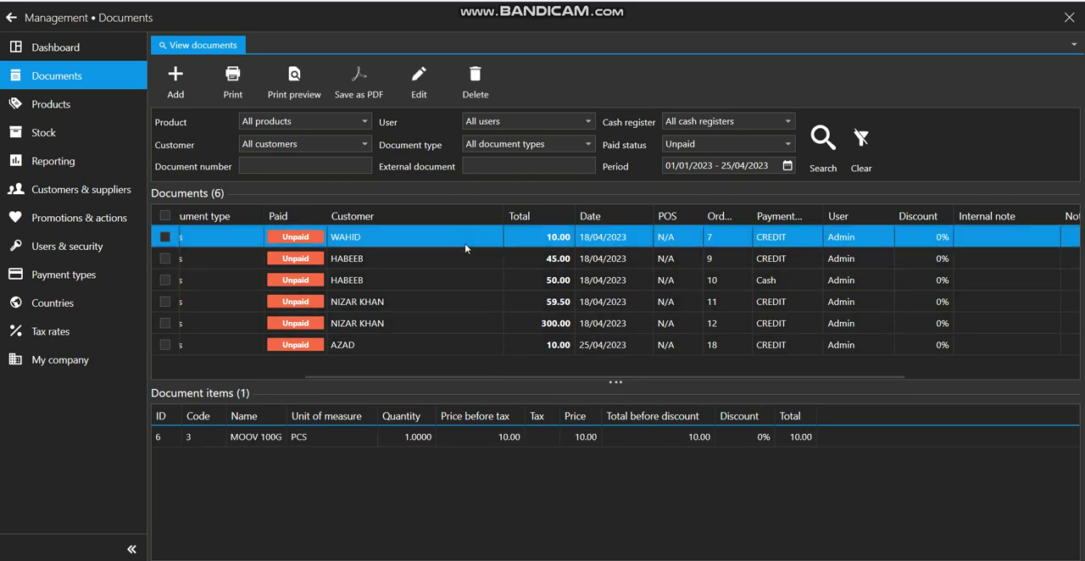
drag(495, 378, 488, 378)
scroll(350, 353, left, 3)
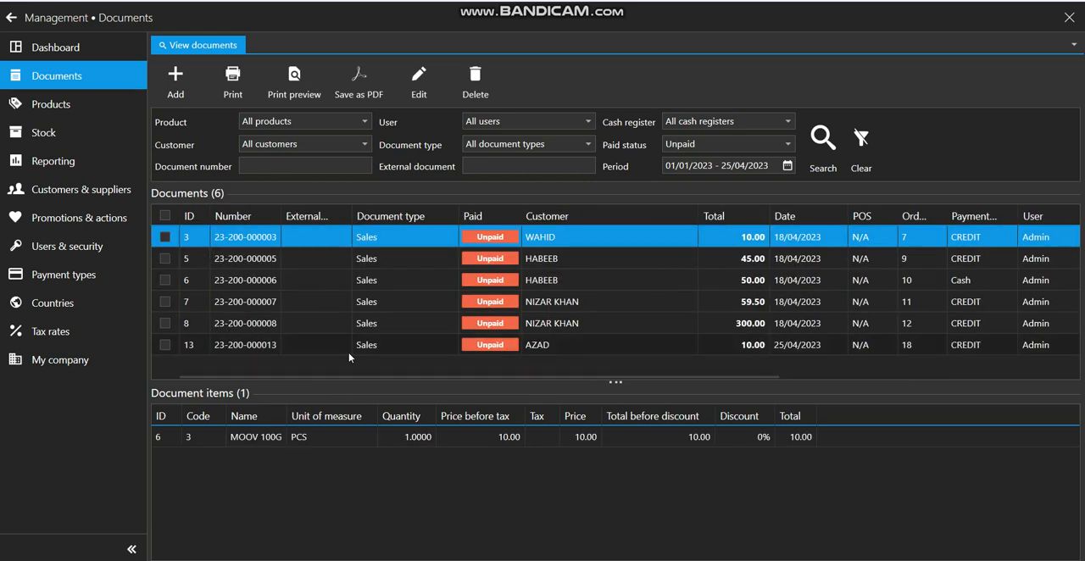
click(305, 90)
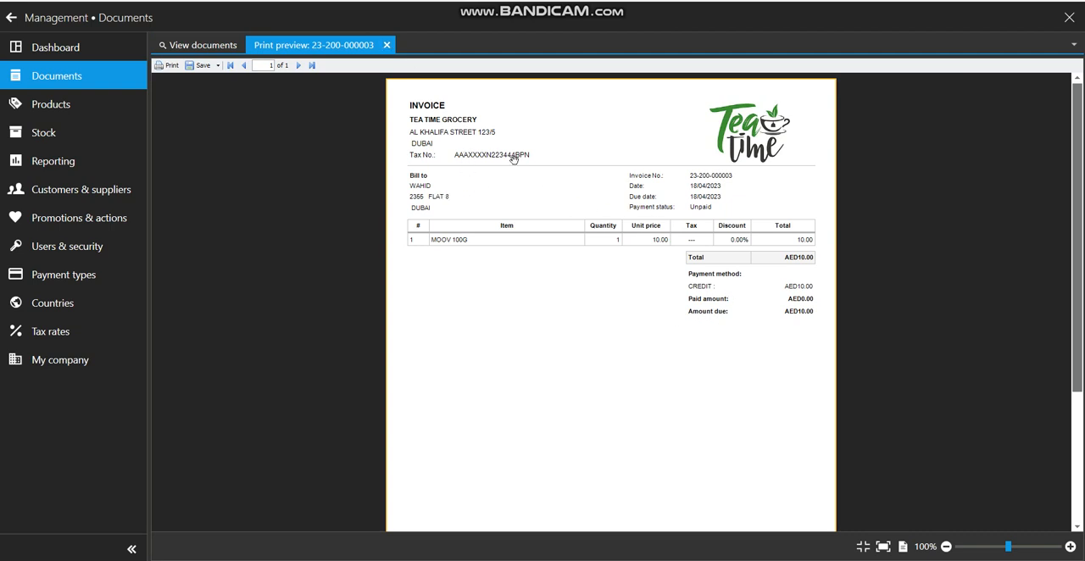
click(387, 45)
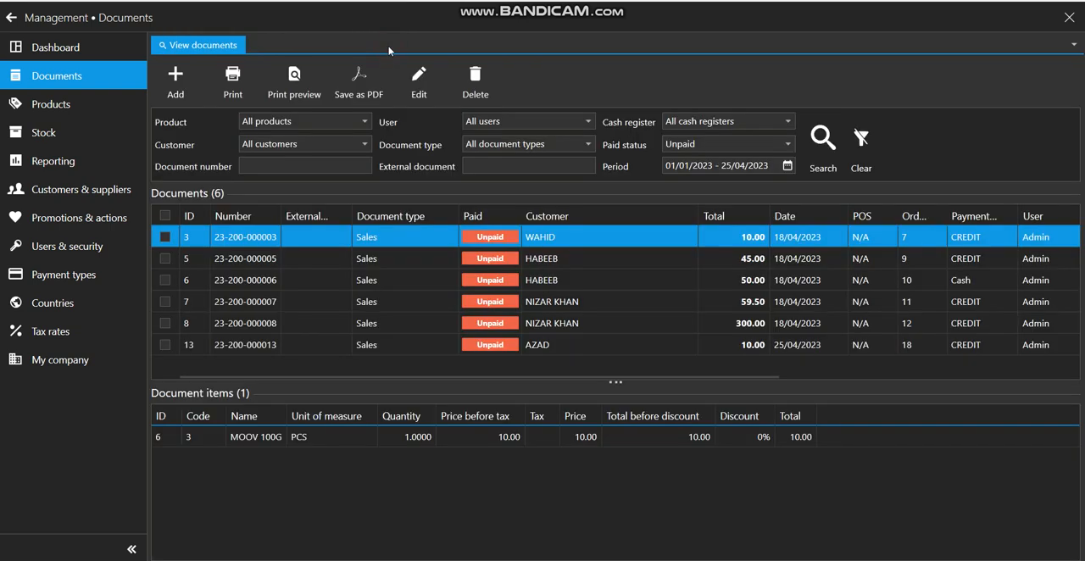
Show the Unpaid sales report from the Reporting section for 01/04/2023 - 25/04/2023, and close it
click(93, 167)
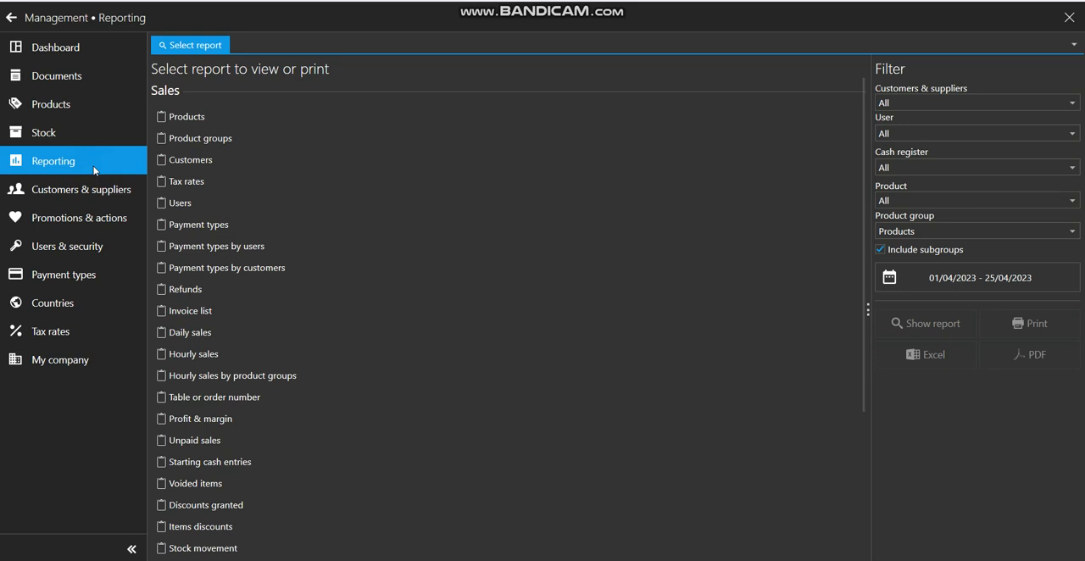
click(225, 441)
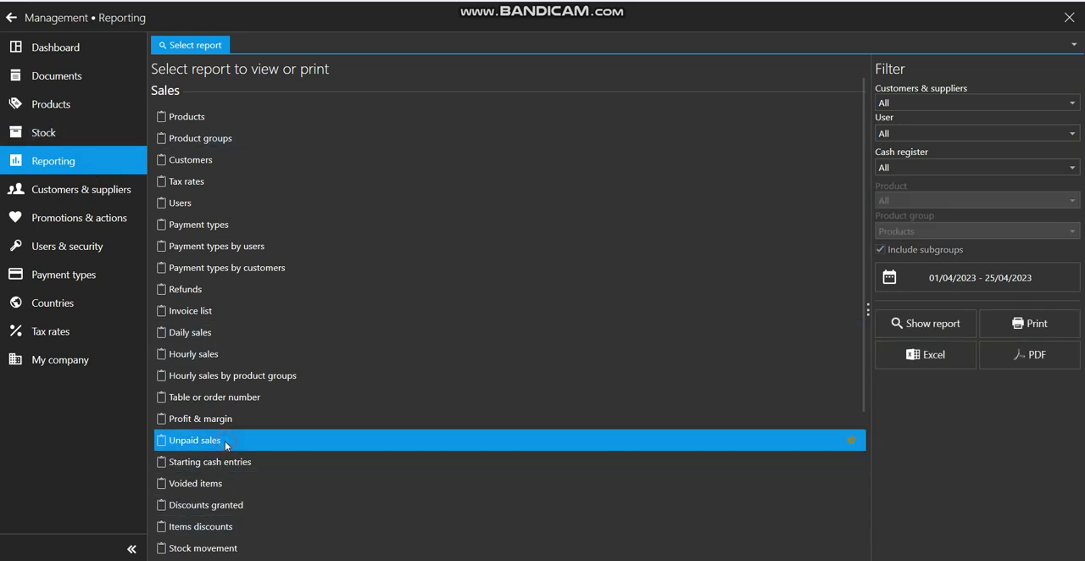
click(944, 327)
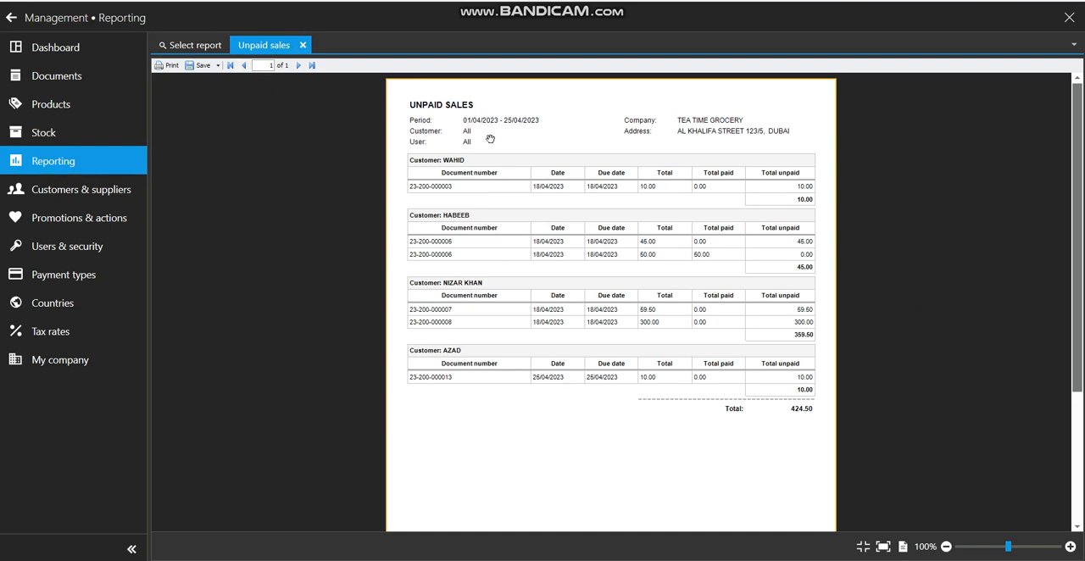
click(303, 45)
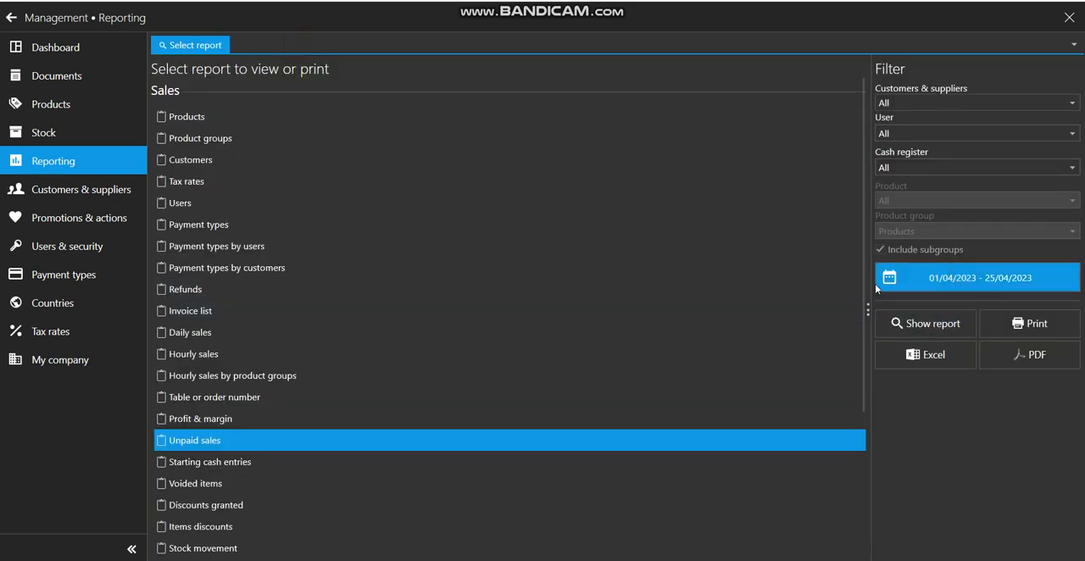
Set the report period to 01/01/2023 - 25/04/2023, show the Unpaid sales report for it, and close the report
click(964, 278)
click(675, 359)
click(680, 402)
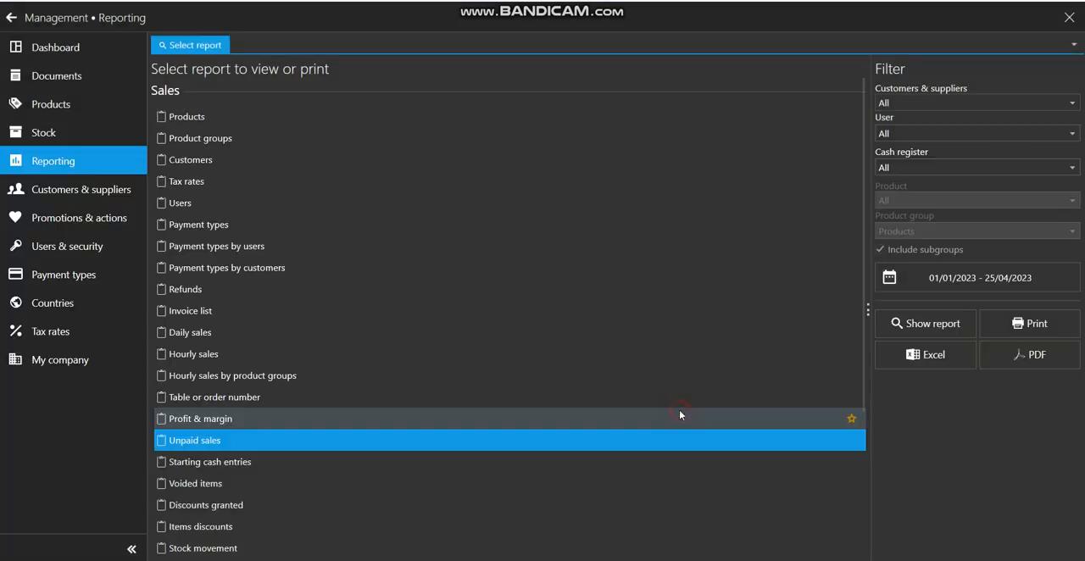
click(934, 323)
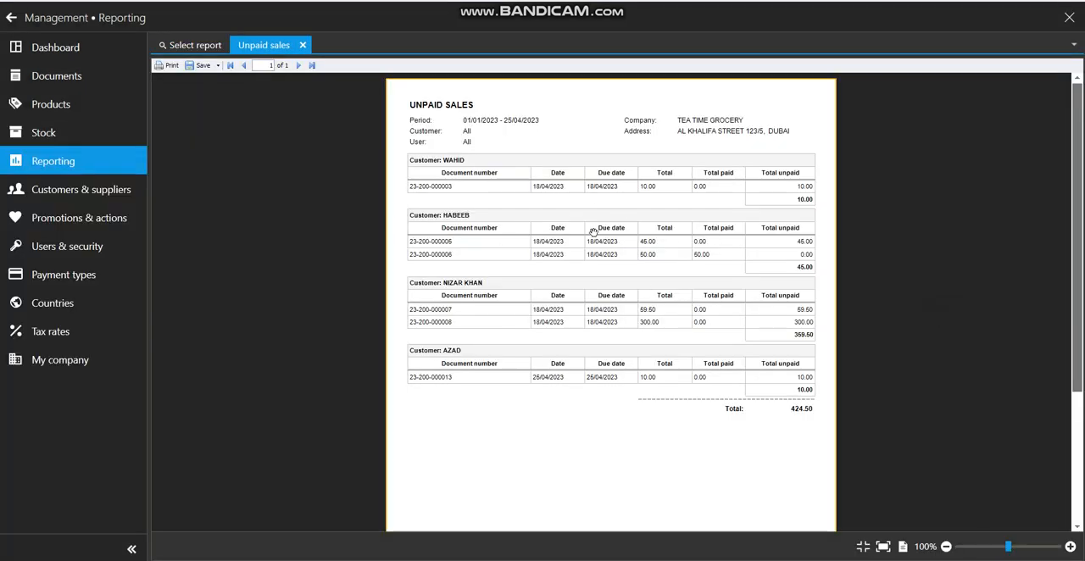
click(808, 420)
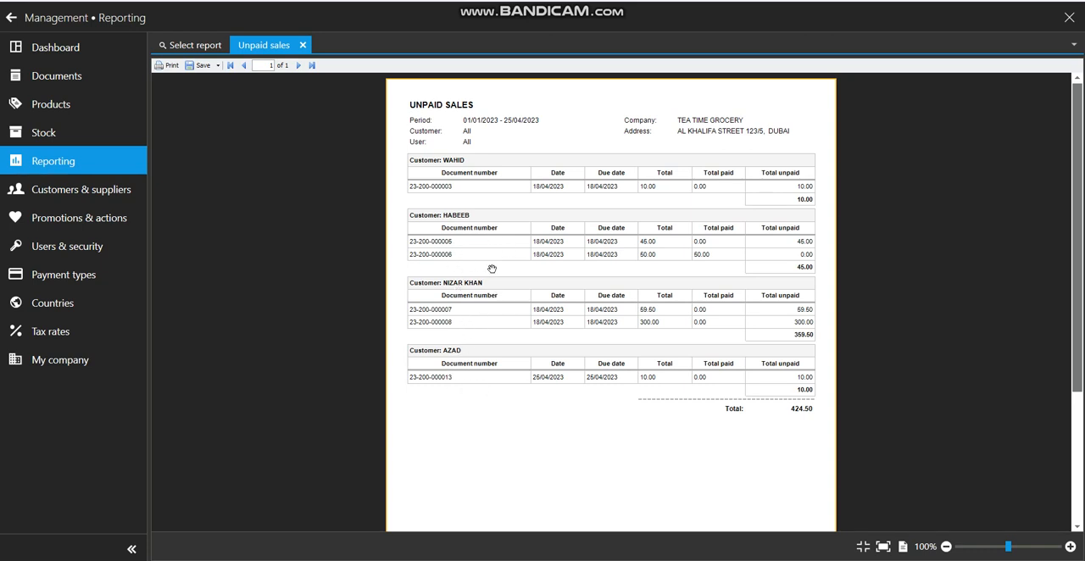
click(303, 46)
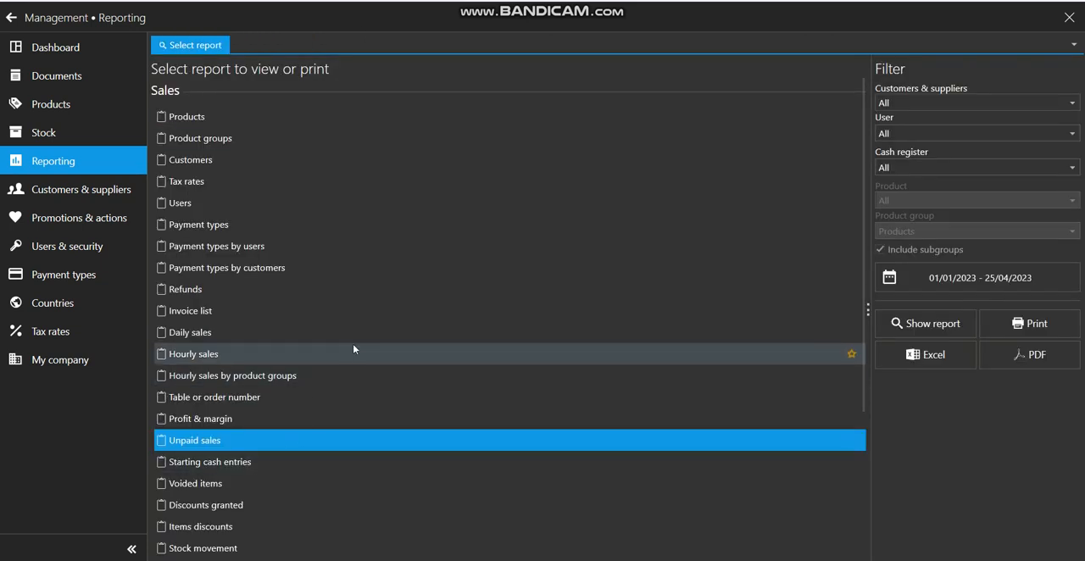
Mark the unpaid sales document dated 25/04/2023 as paid in the Documents section, and save and close it
click(102, 84)
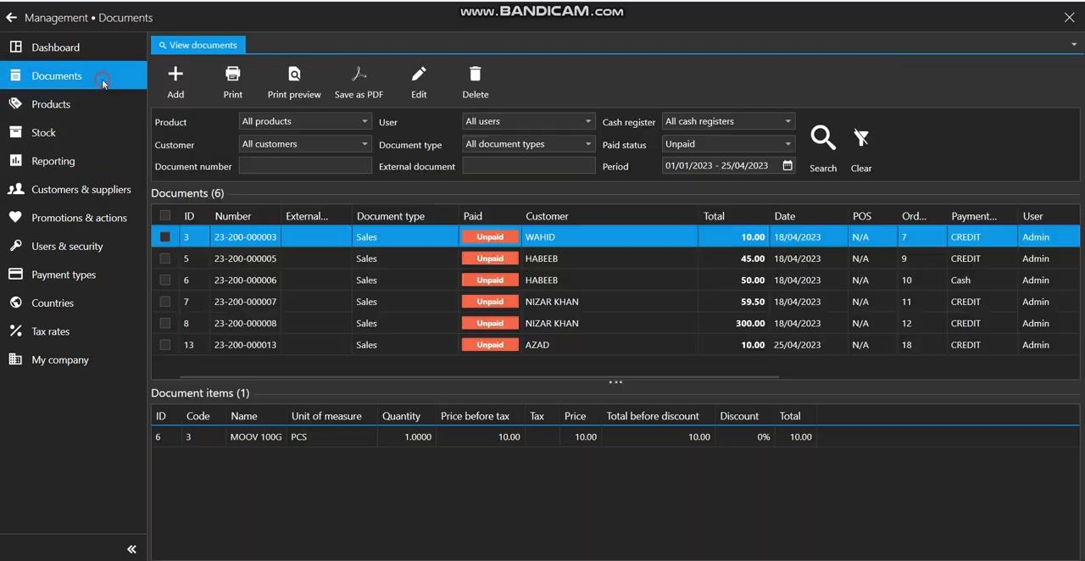
double_click(547, 345)
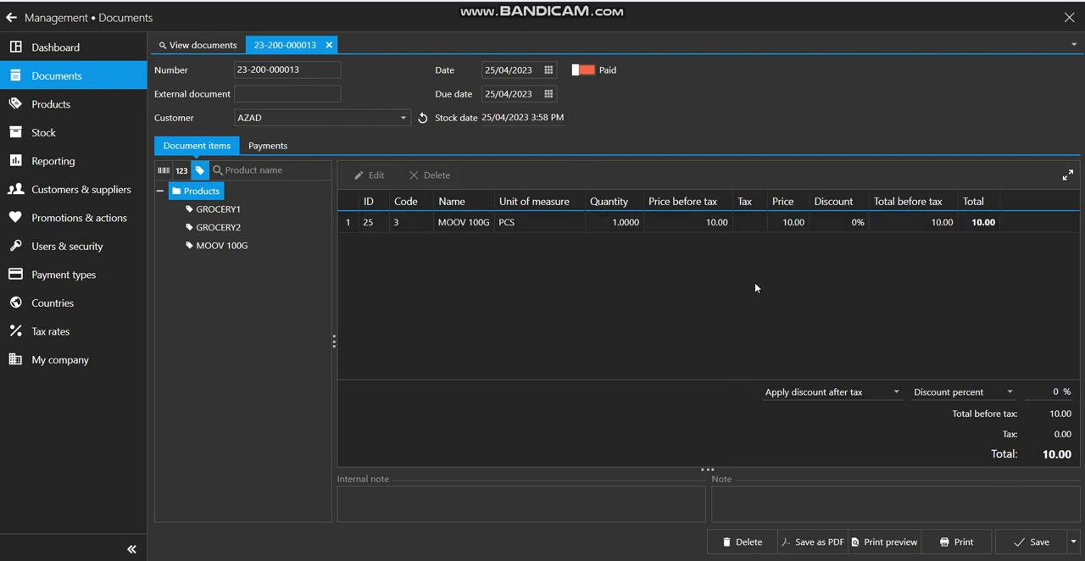
click(583, 74)
click(1056, 544)
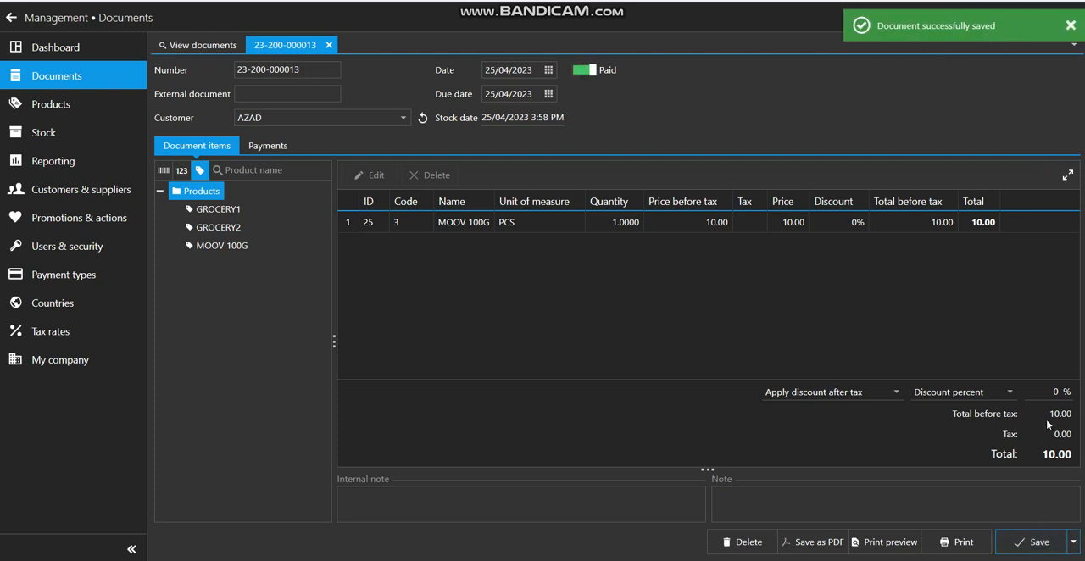
click(1073, 542)
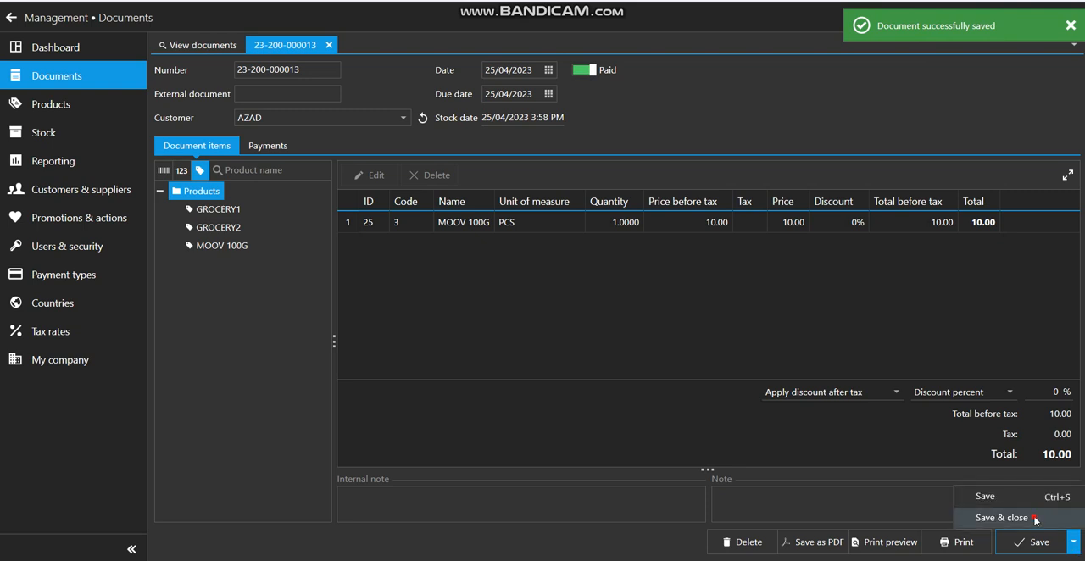
click(1002, 517)
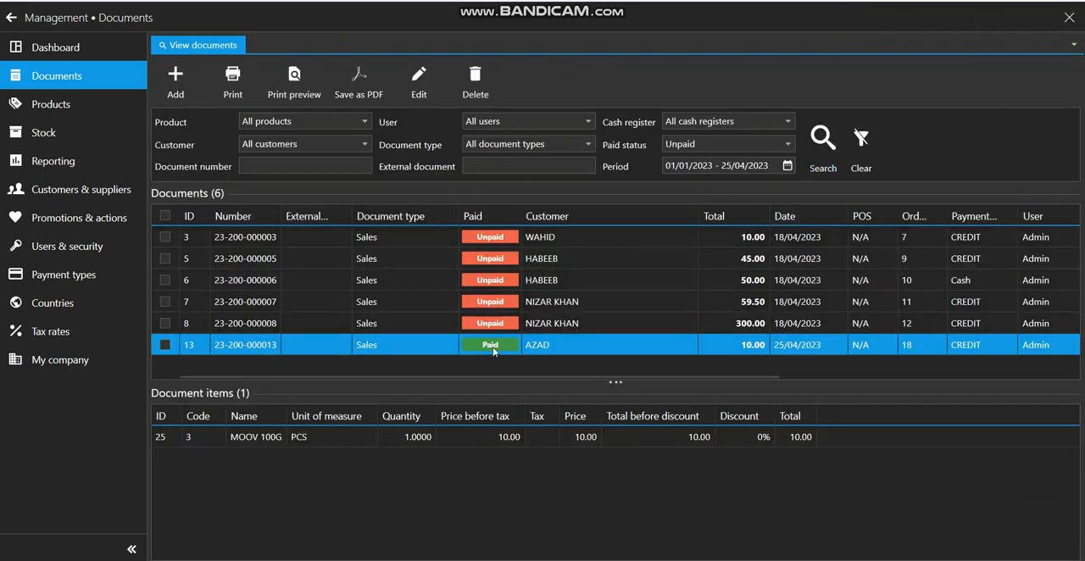
Repeat the search for unpaid documents, and search the same period for paid ones and look through the list
click(821, 141)
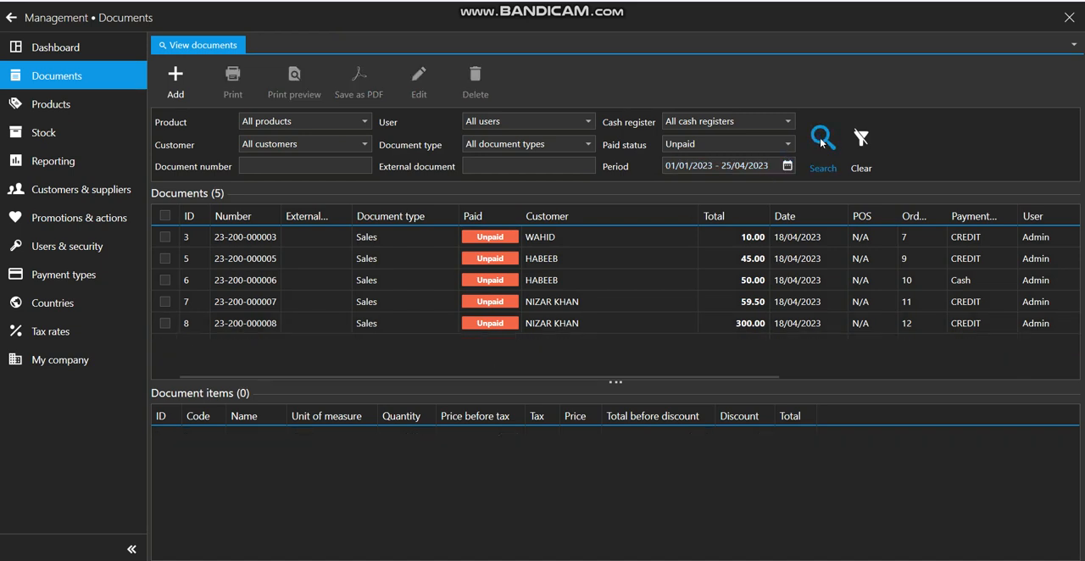
click(746, 144)
click(725, 192)
click(821, 141)
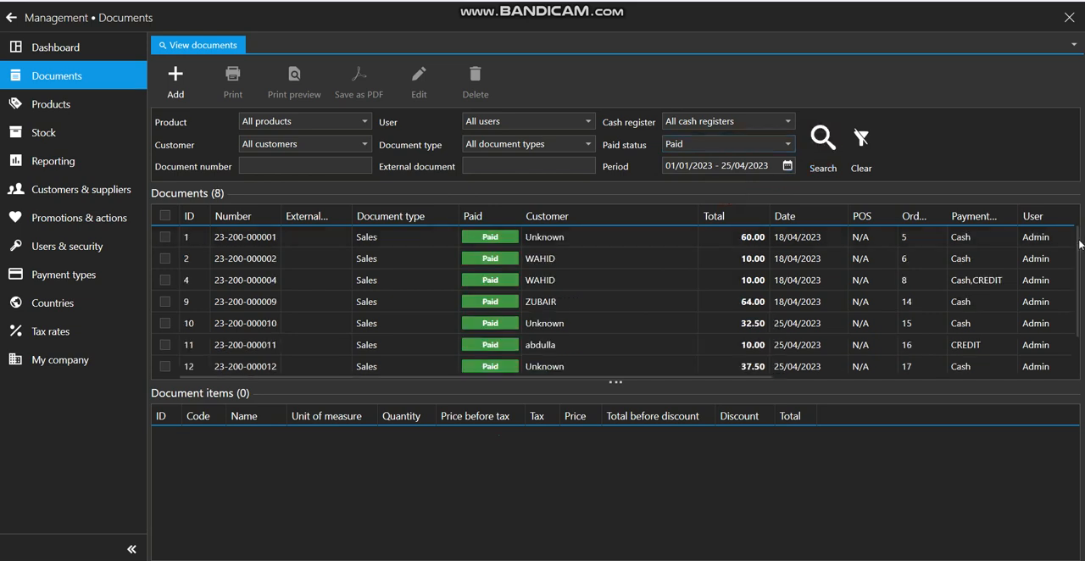
scroll(1077, 246, down, 1)
scroll(1073, 247, up, 1)
Look through the reports offered in the Reporting section and the document types available for filtering in Documents
click(58, 160)
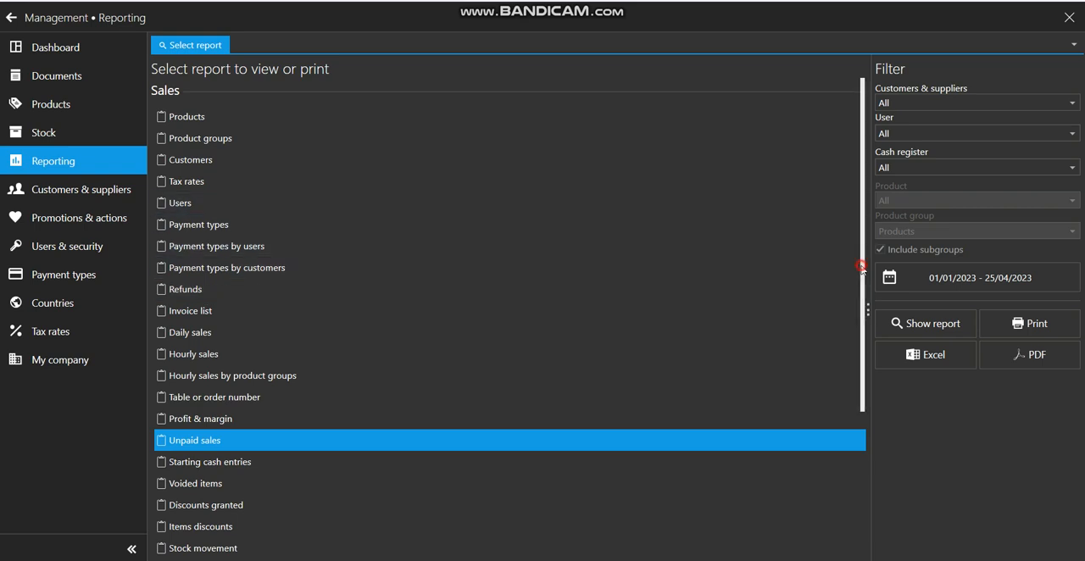
drag(861, 268, 873, 435)
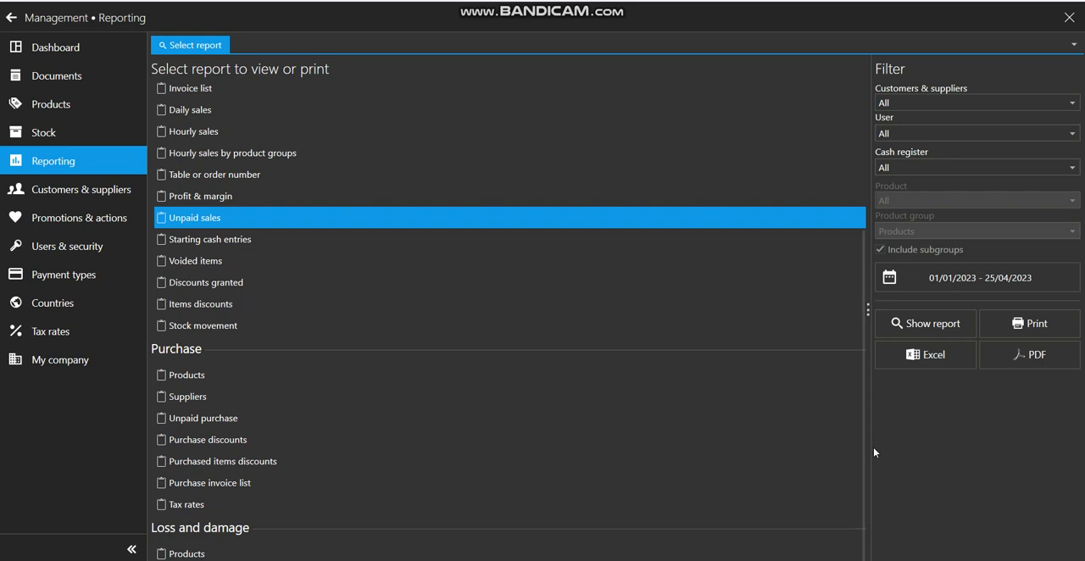
click(63, 83)
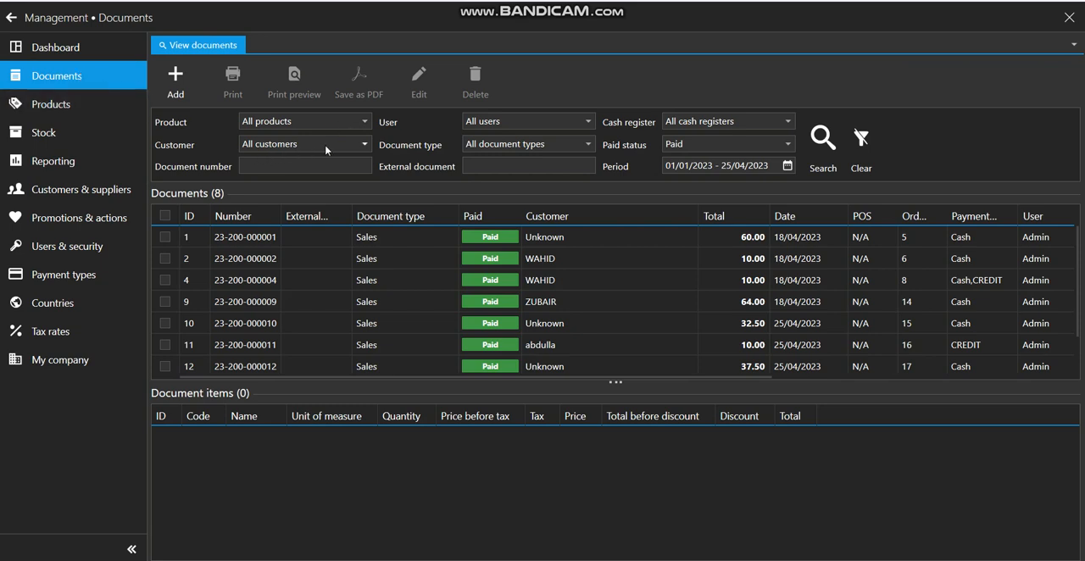
click(533, 146)
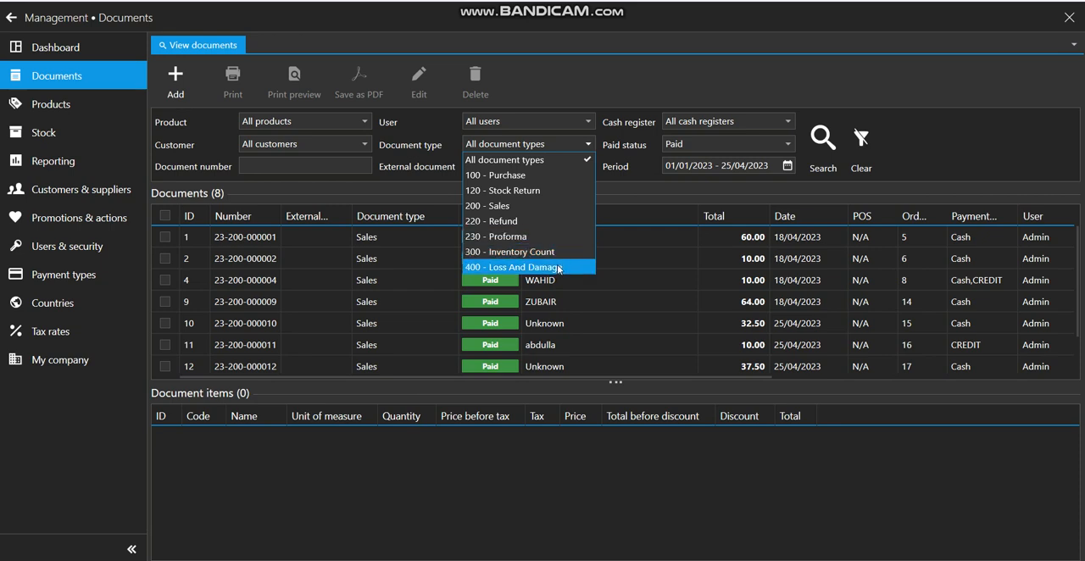
click(612, 91)
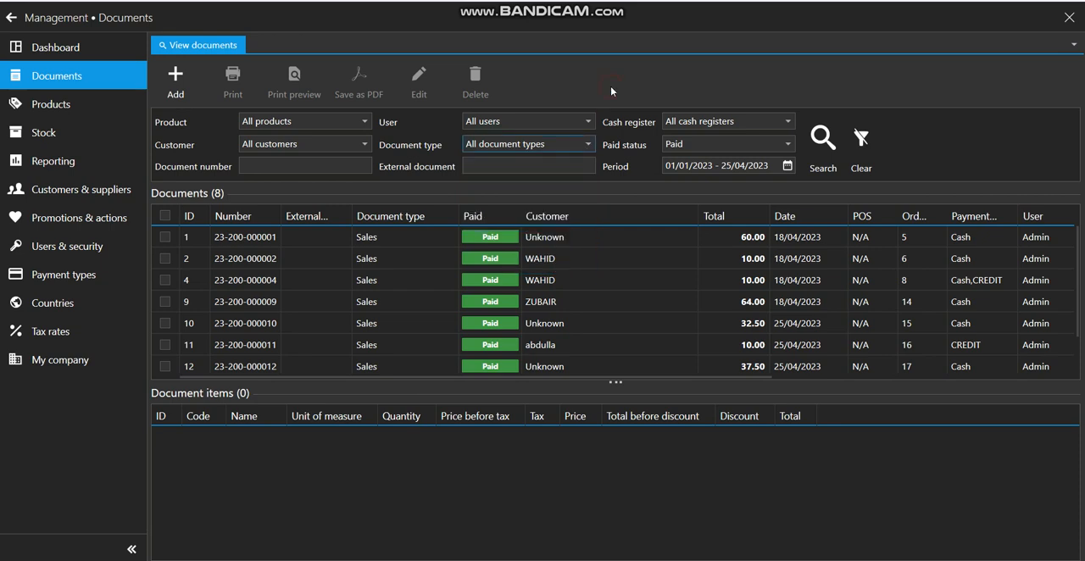
Review the product list and check the stock quantities of GROCERY1 and MOOV 100G
click(93, 101)
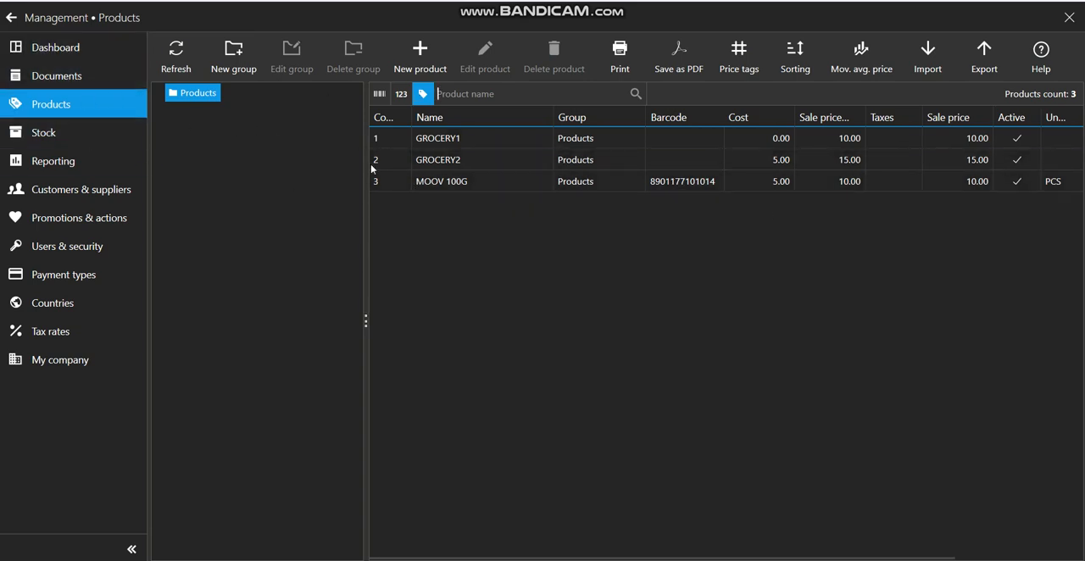
click(72, 131)
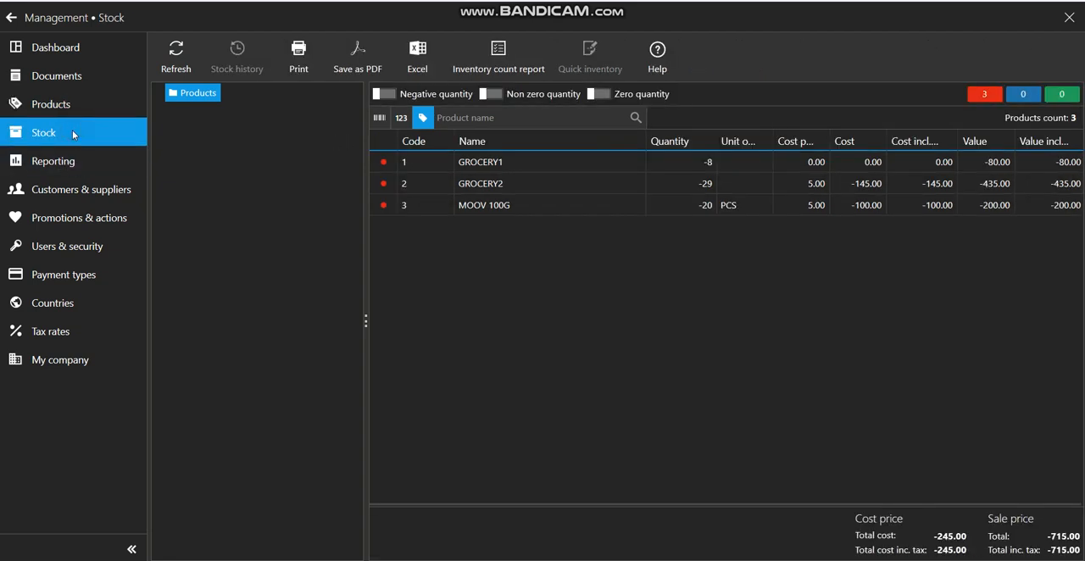
click(703, 168)
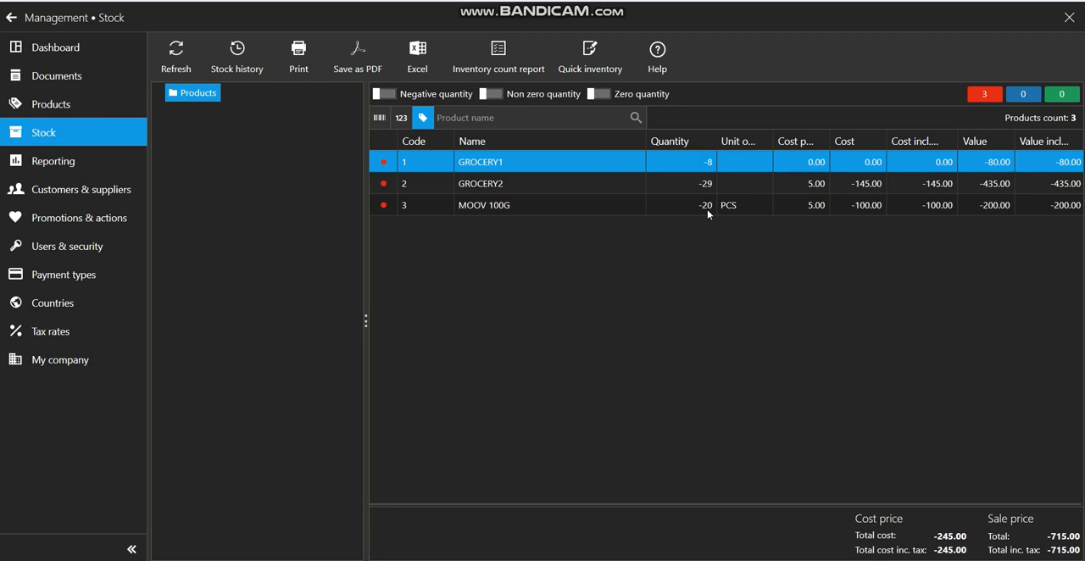
click(707, 210)
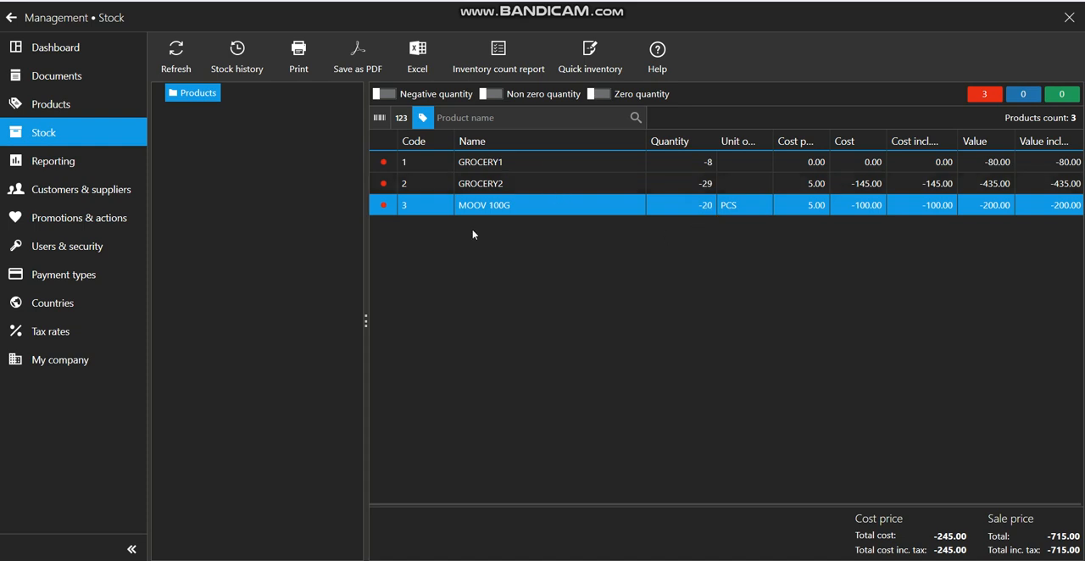
Look over the customers and suppliers list, and open a blank new promotion in Promotions & actions
click(47, 162)
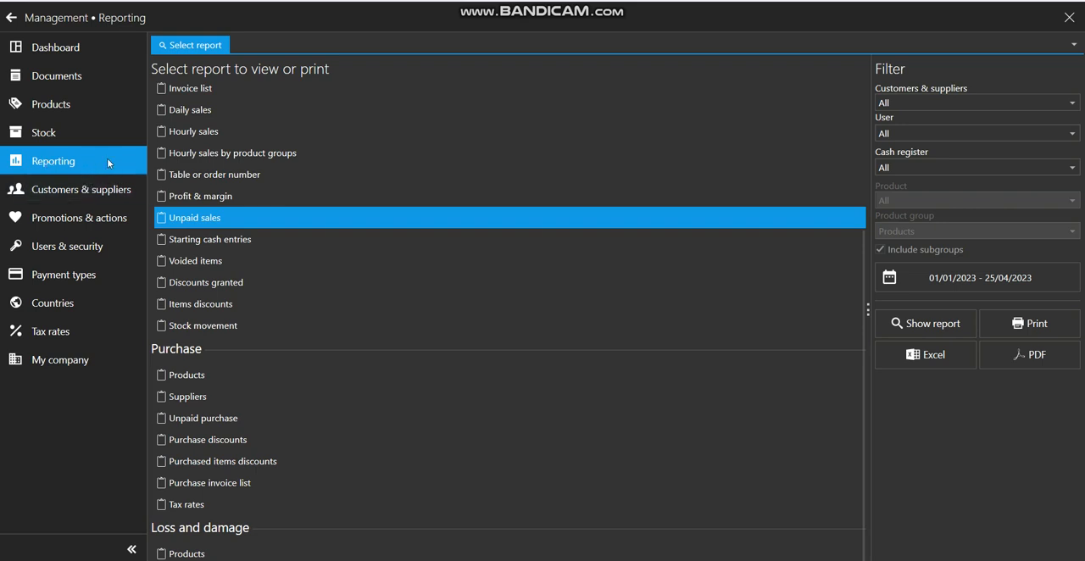
click(119, 191)
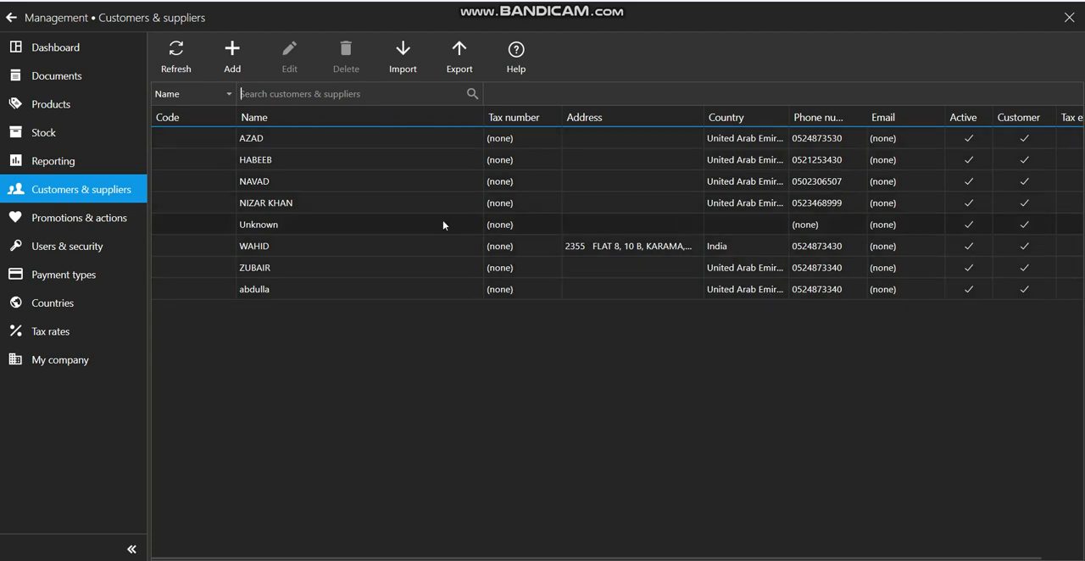
click(85, 219)
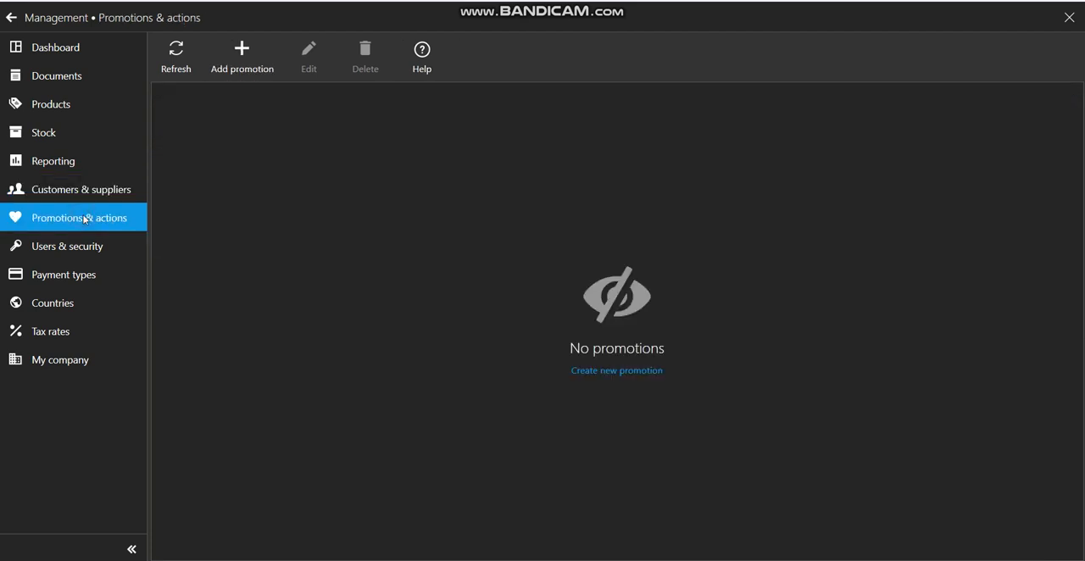
click(230, 56)
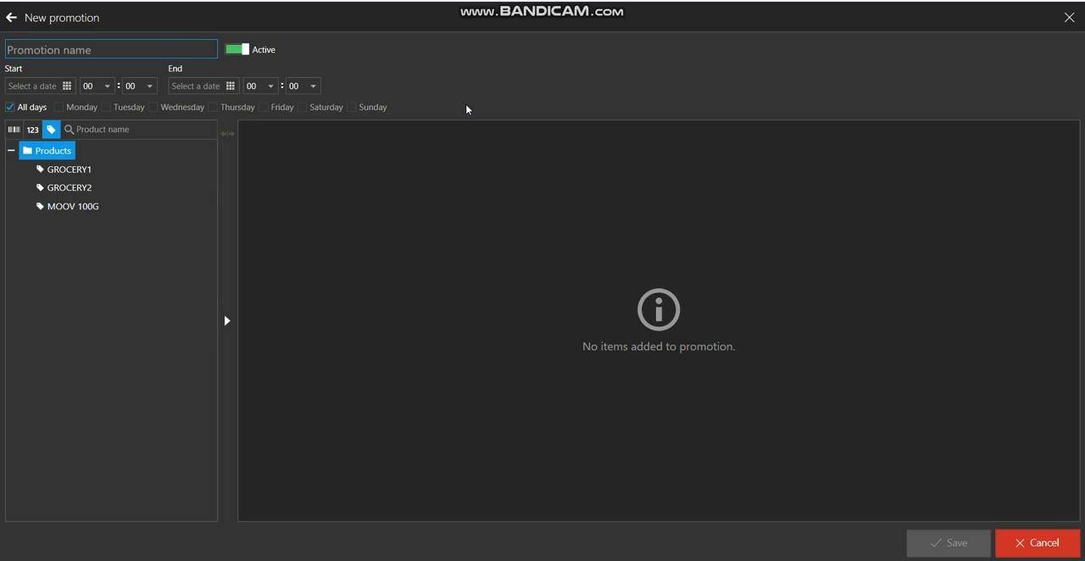
Discard the blank promotion, and compare the user accounts in Users & security with the options set for each payment type
click(1022, 544)
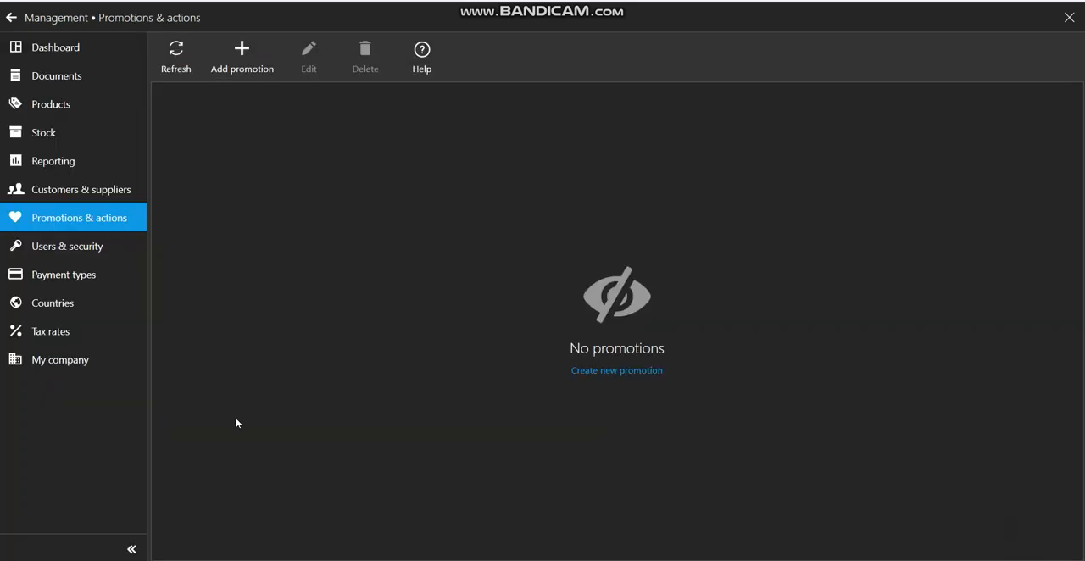
click(41, 245)
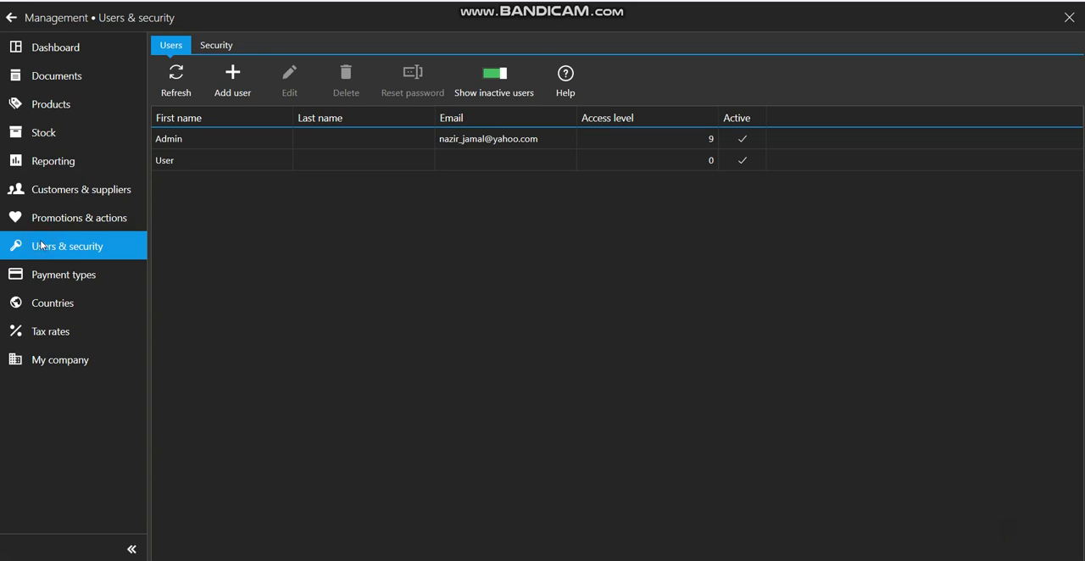
click(54, 280)
click(75, 258)
click(77, 287)
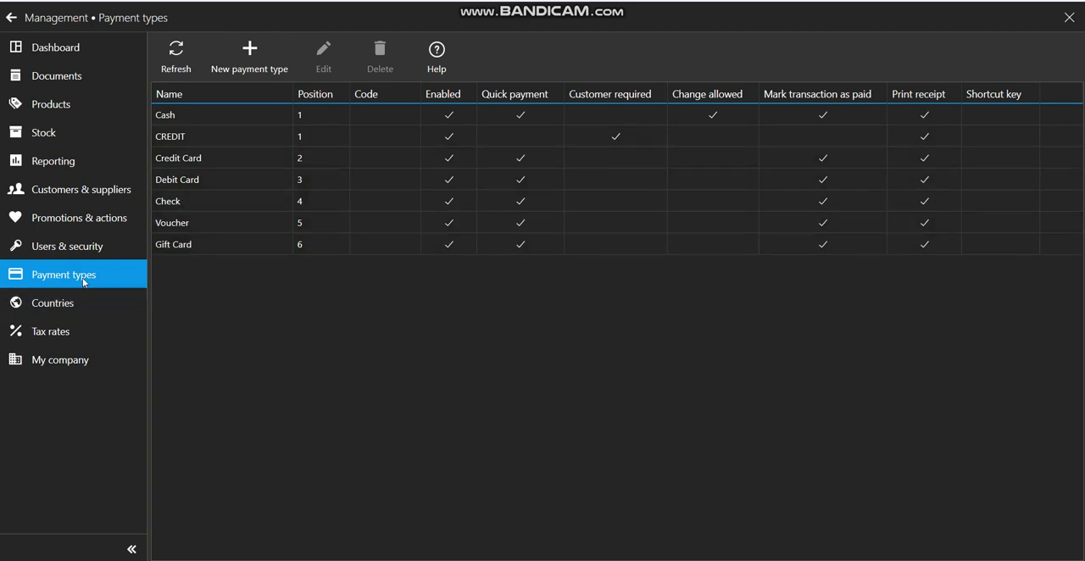
click(97, 254)
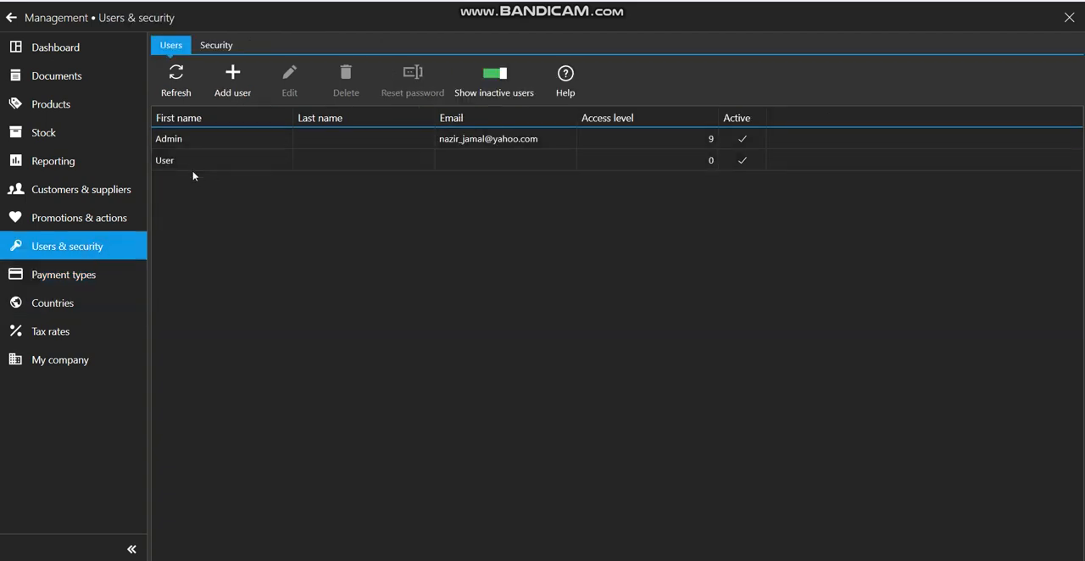
click(95, 278)
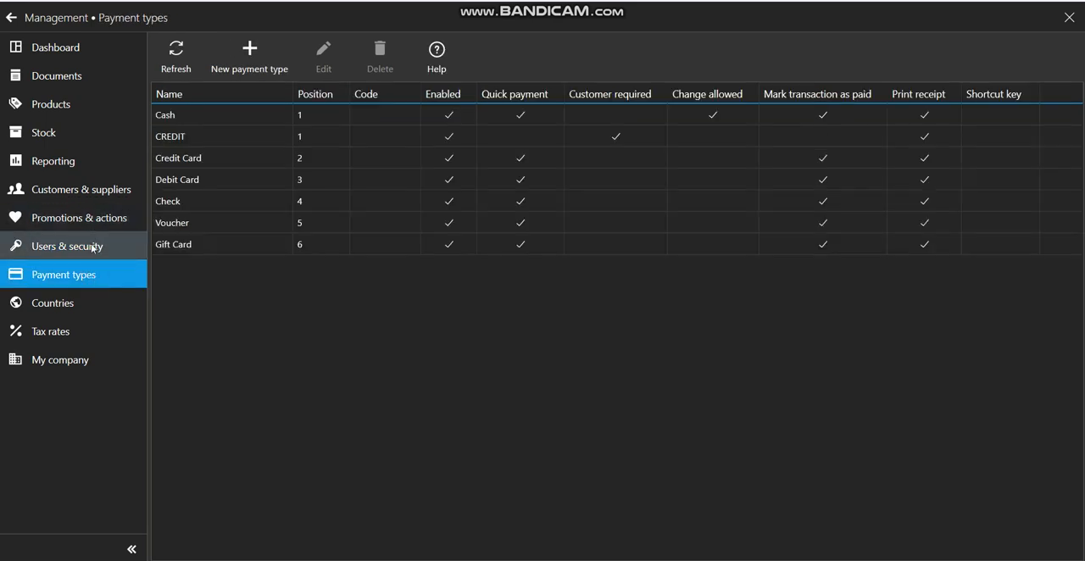
click(90, 243)
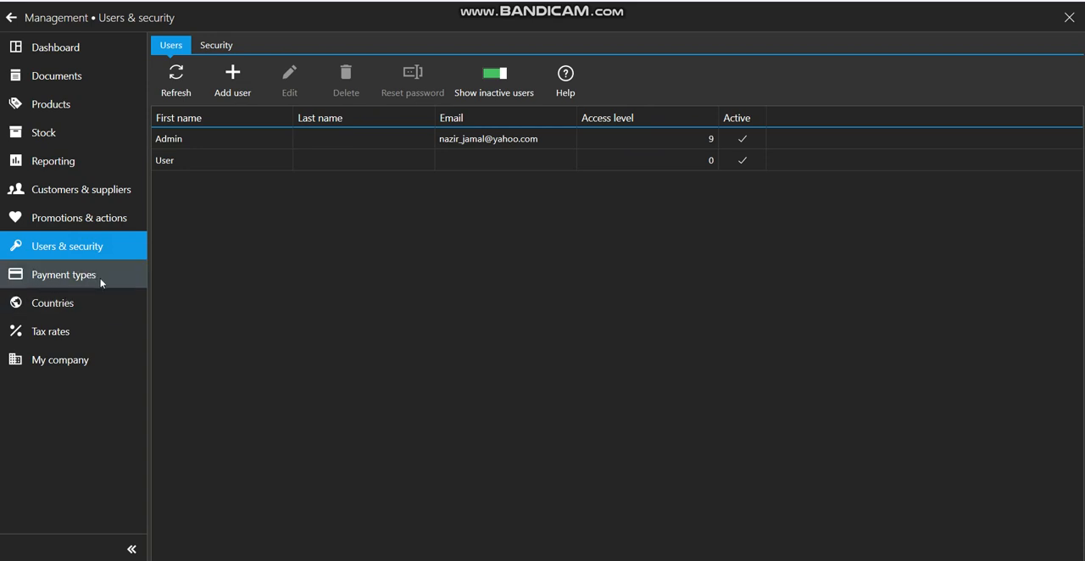
click(99, 280)
Look over the company data and the tax rates section, and return to the sales screen
click(89, 370)
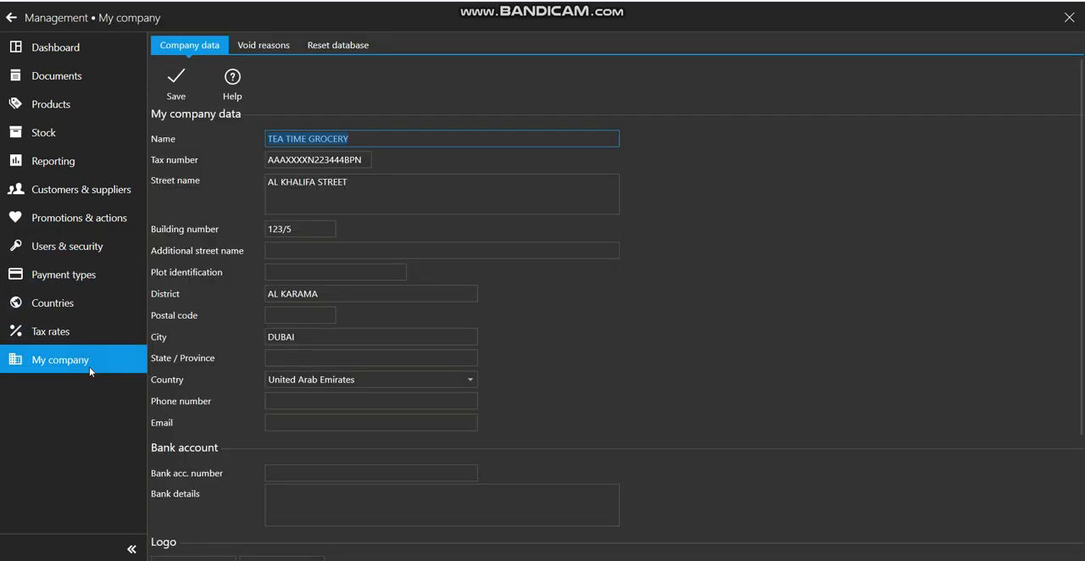
click(90, 336)
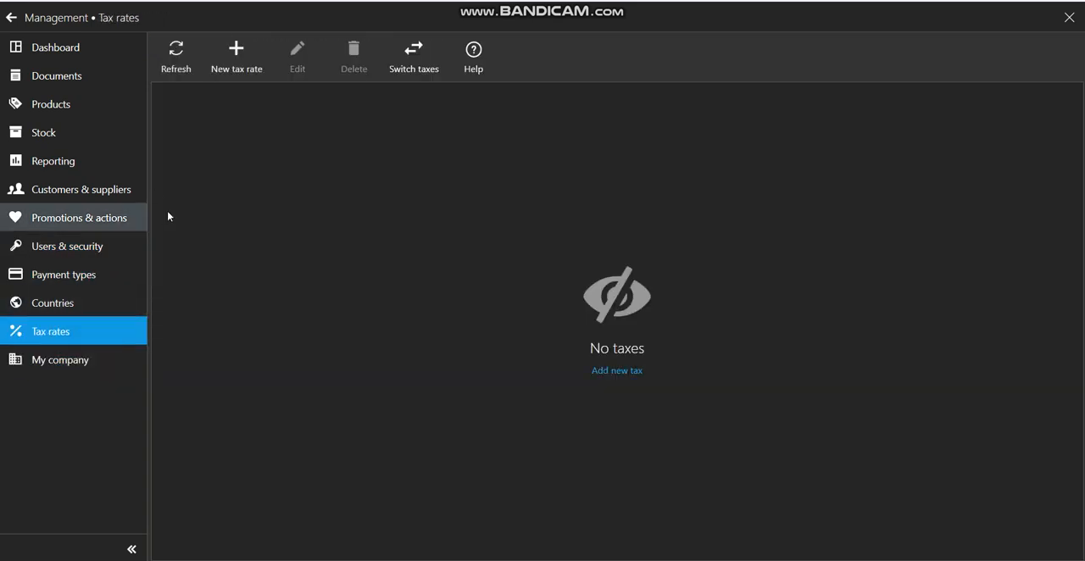
click(11, 18)
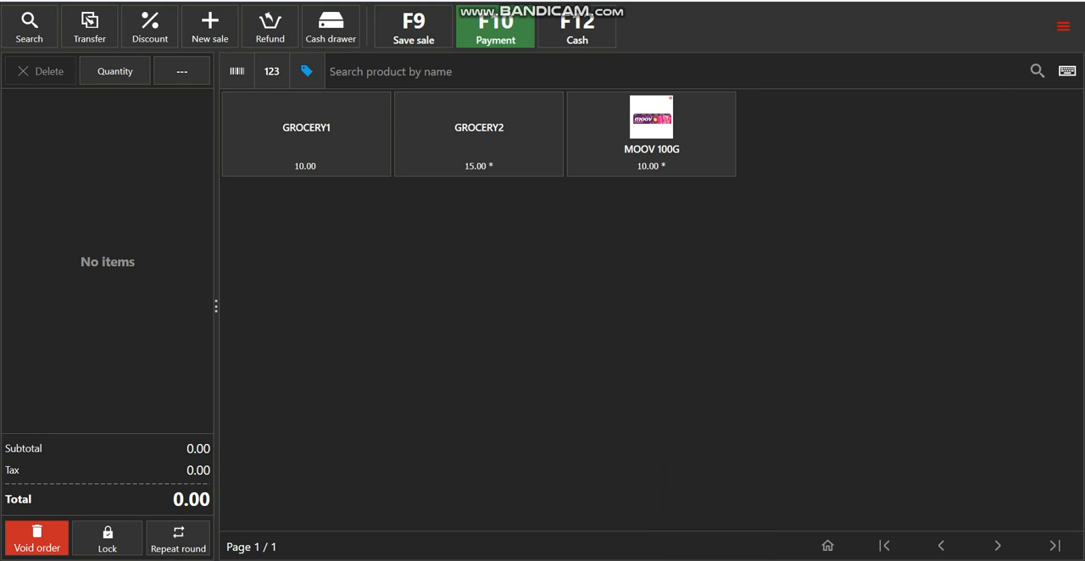
click(719, 559)
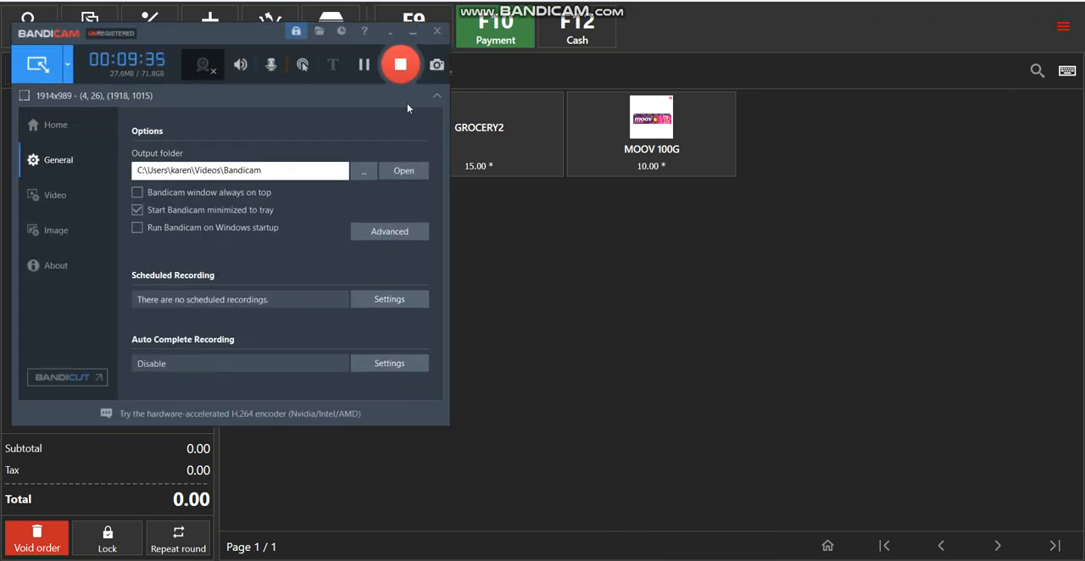